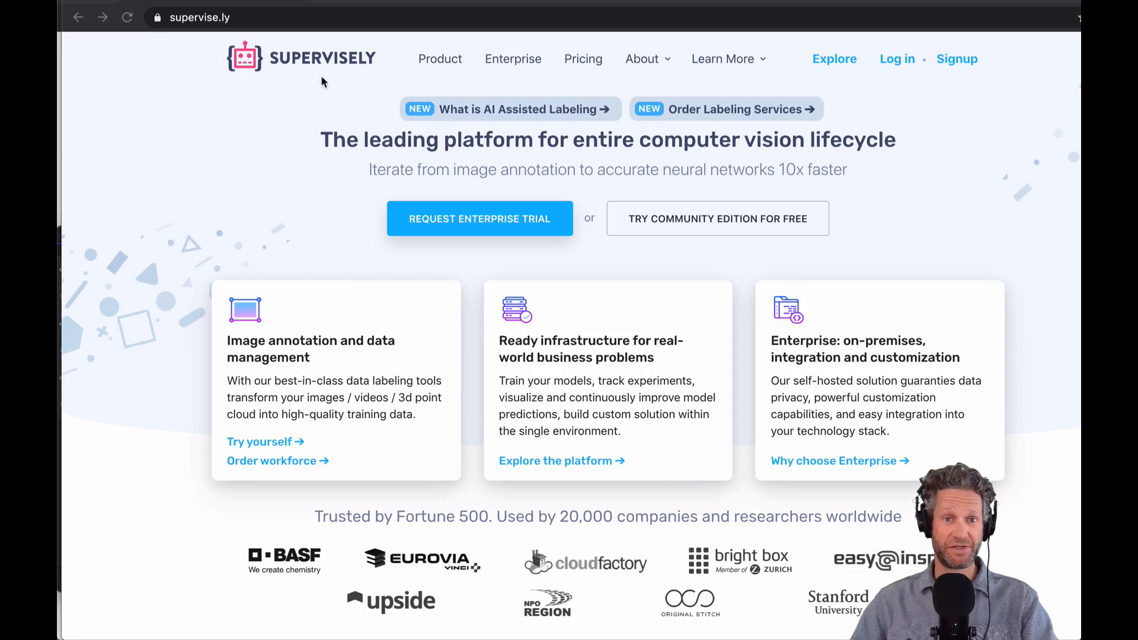
Step: Highlight the 'entire computer vision lifecycle' headline phrase, then go to Signup
drag(600, 141, 835, 142)
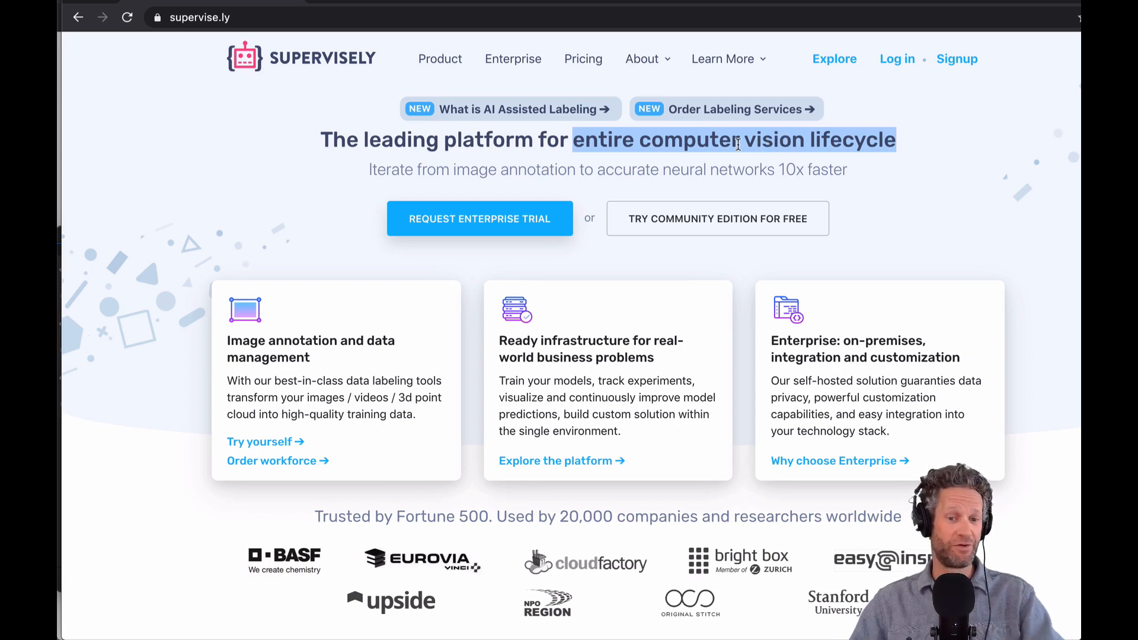
click(964, 64)
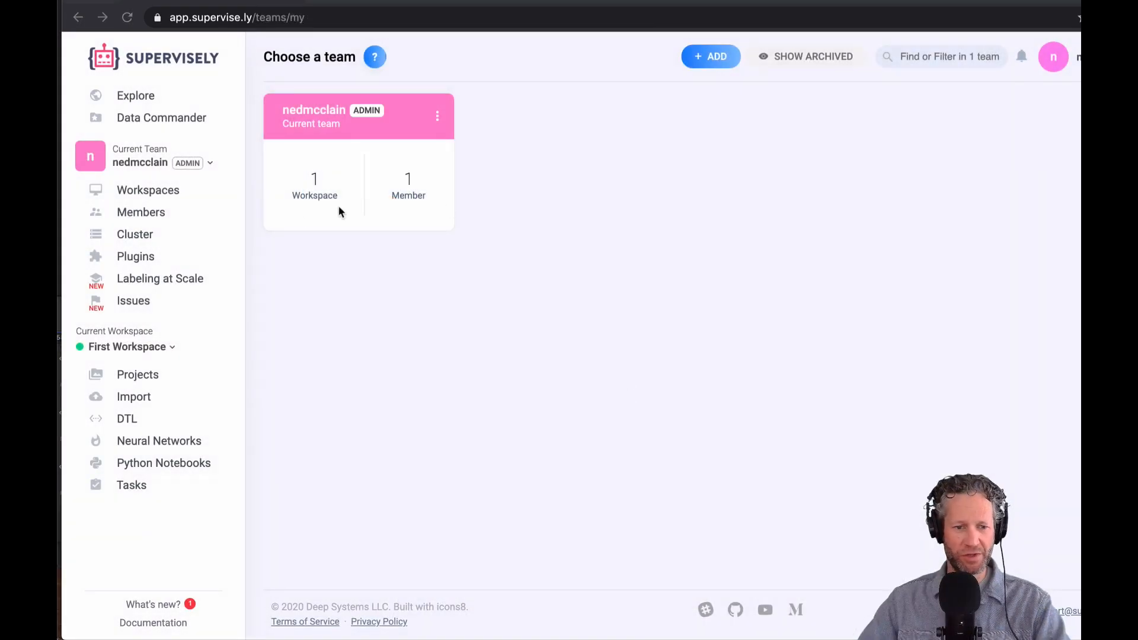
Step: Clone the roads_annotated project from the Datasets library into First Workspace
click(135, 190)
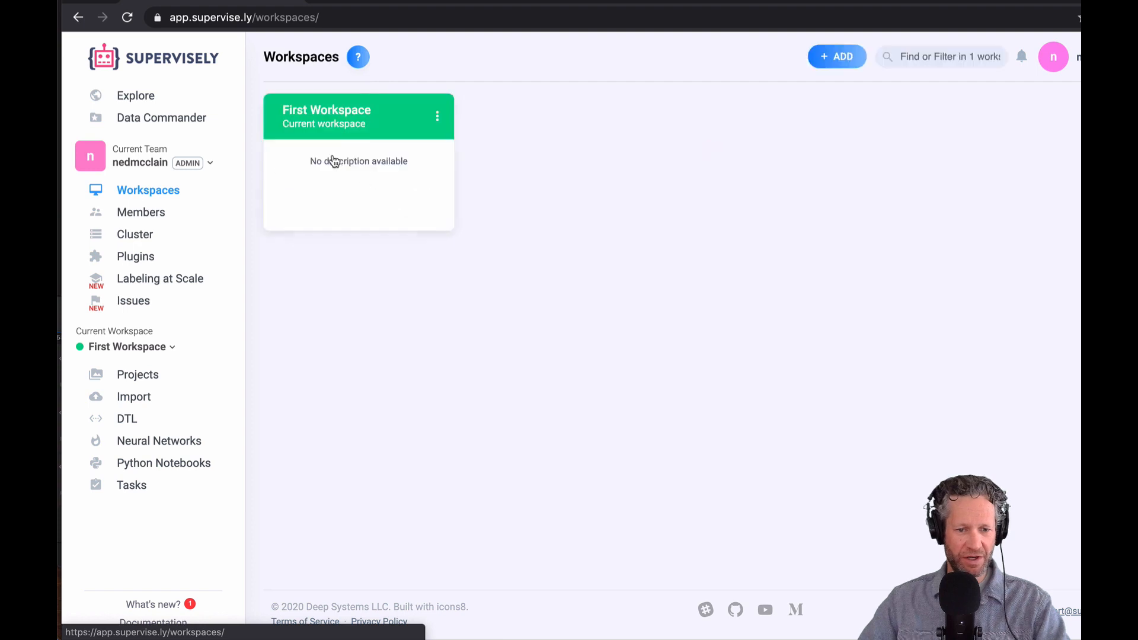
click(363, 131)
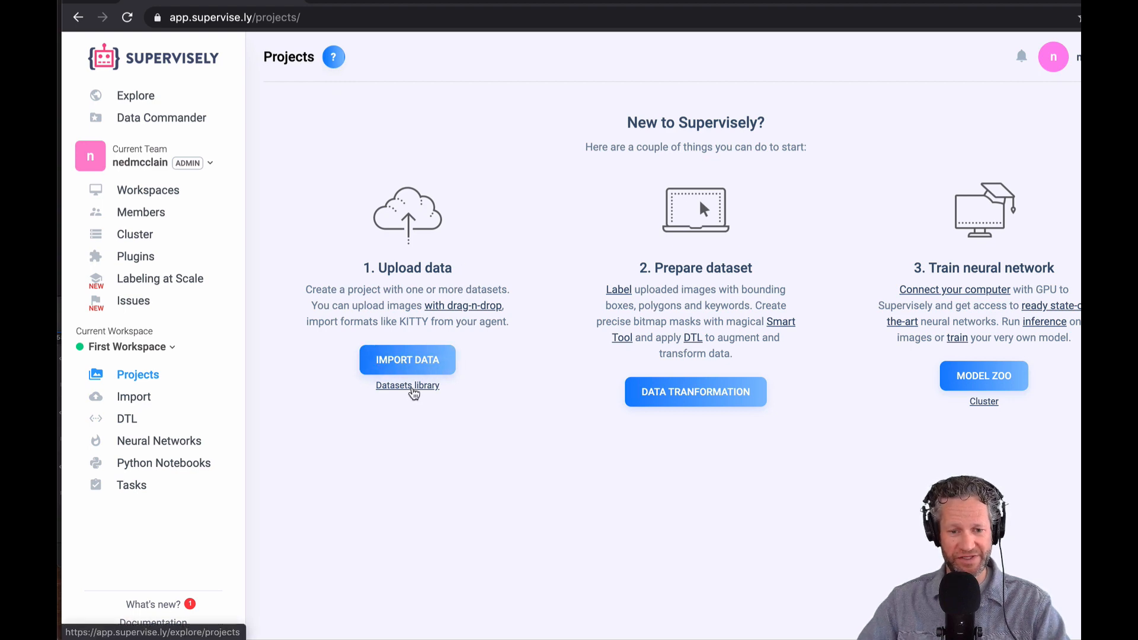
click(413, 388)
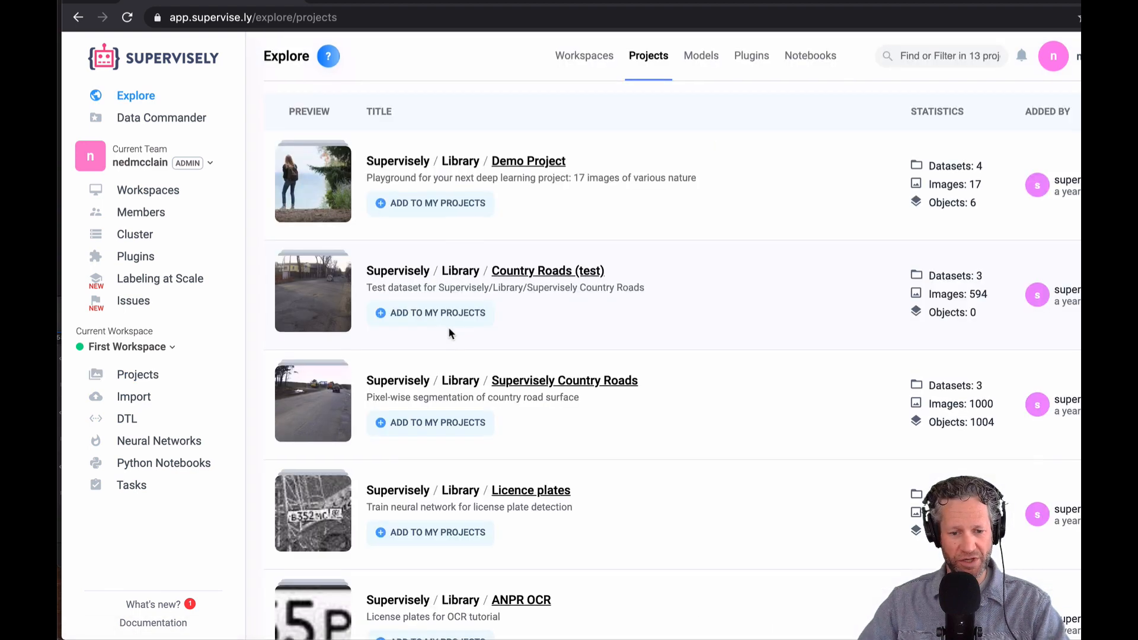
scroll(449, 333, down, 20)
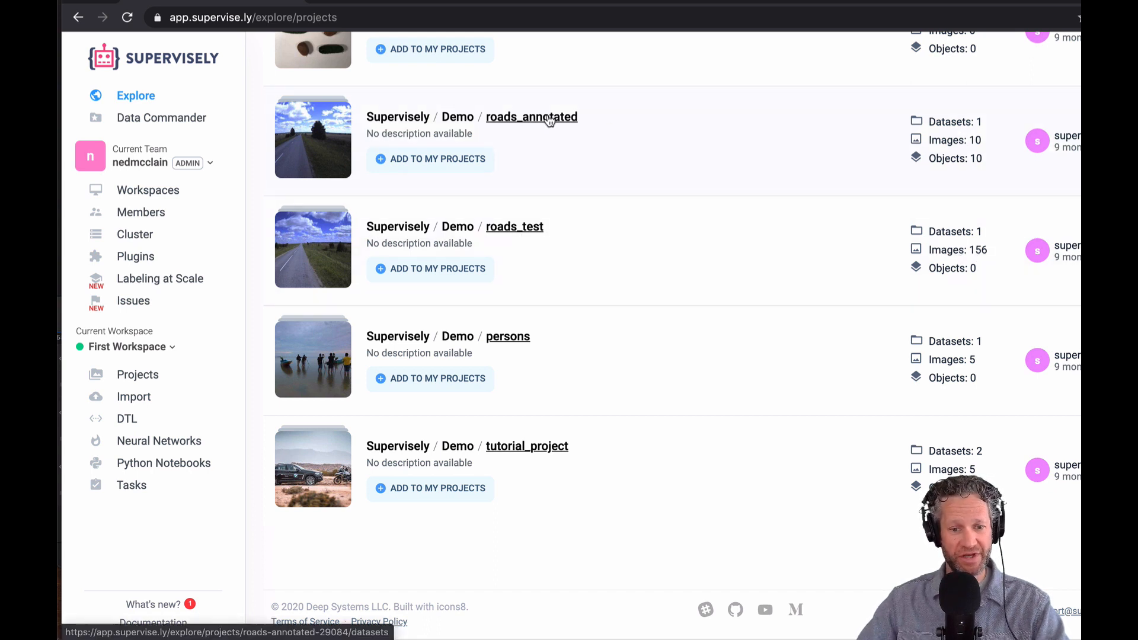
click(452, 160)
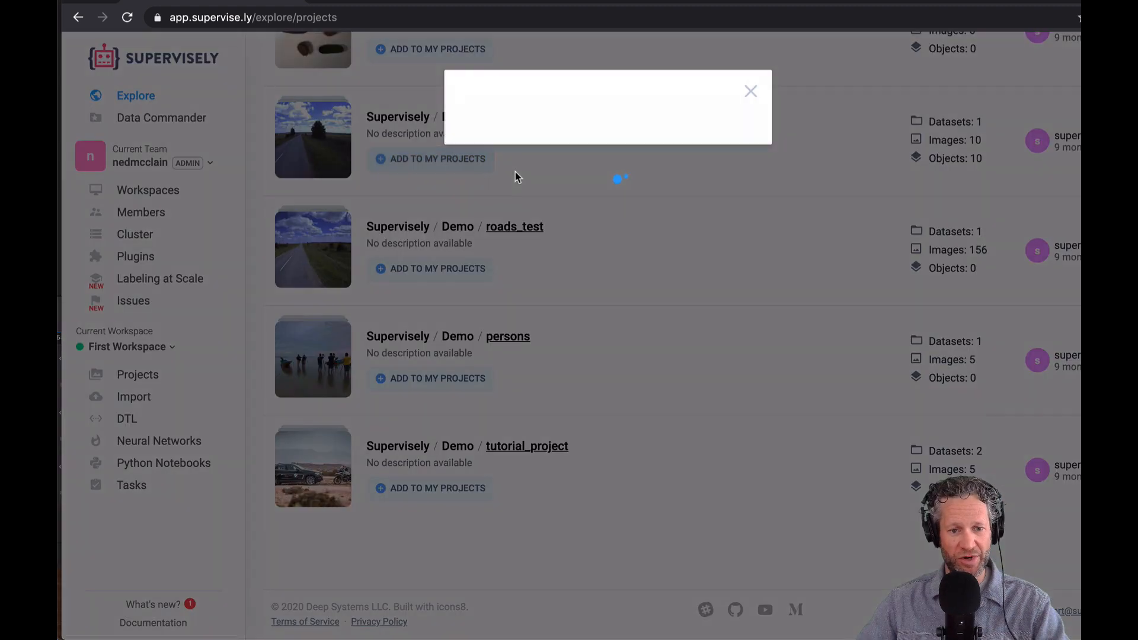
click(720, 394)
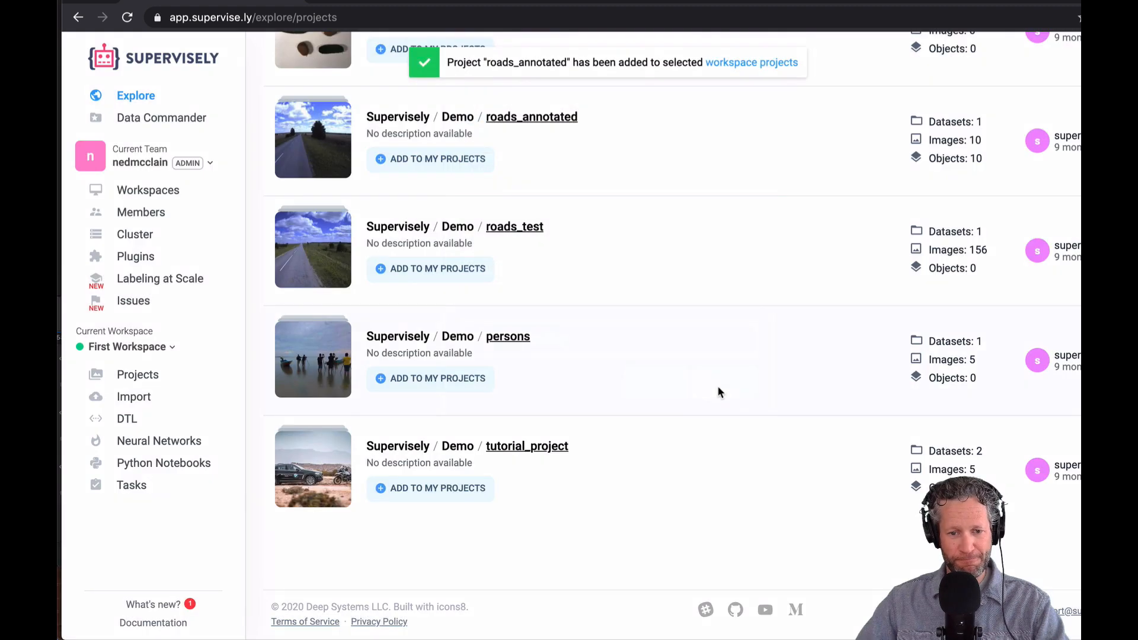
Step: Open roads_annotated's ds1 dataset in the annotation tool
click(770, 63)
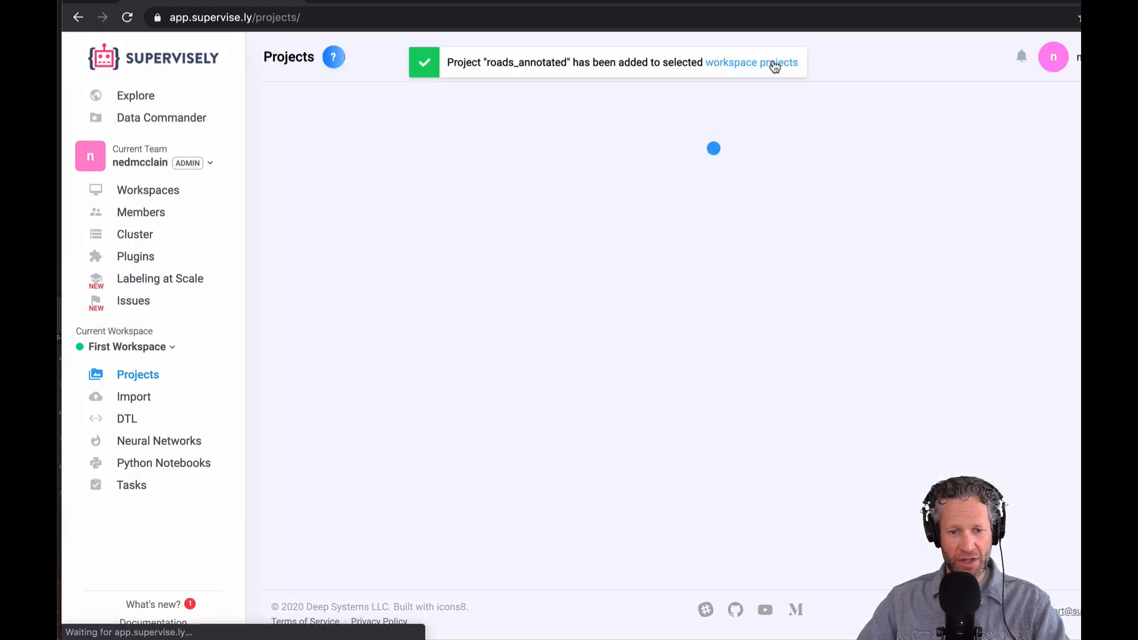
click(303, 228)
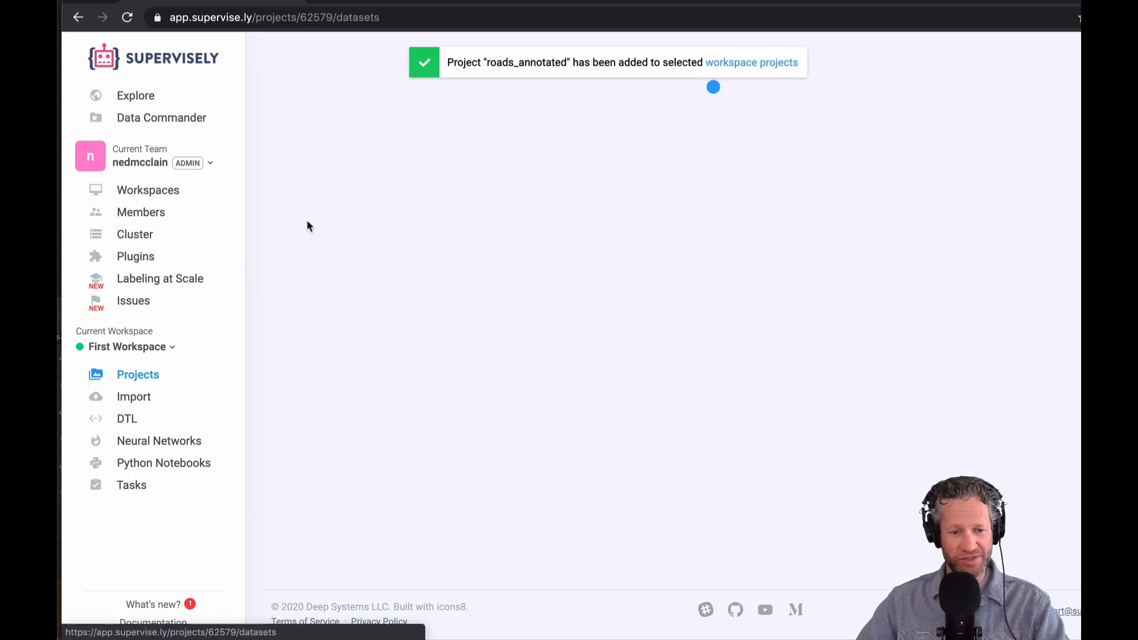
click(281, 216)
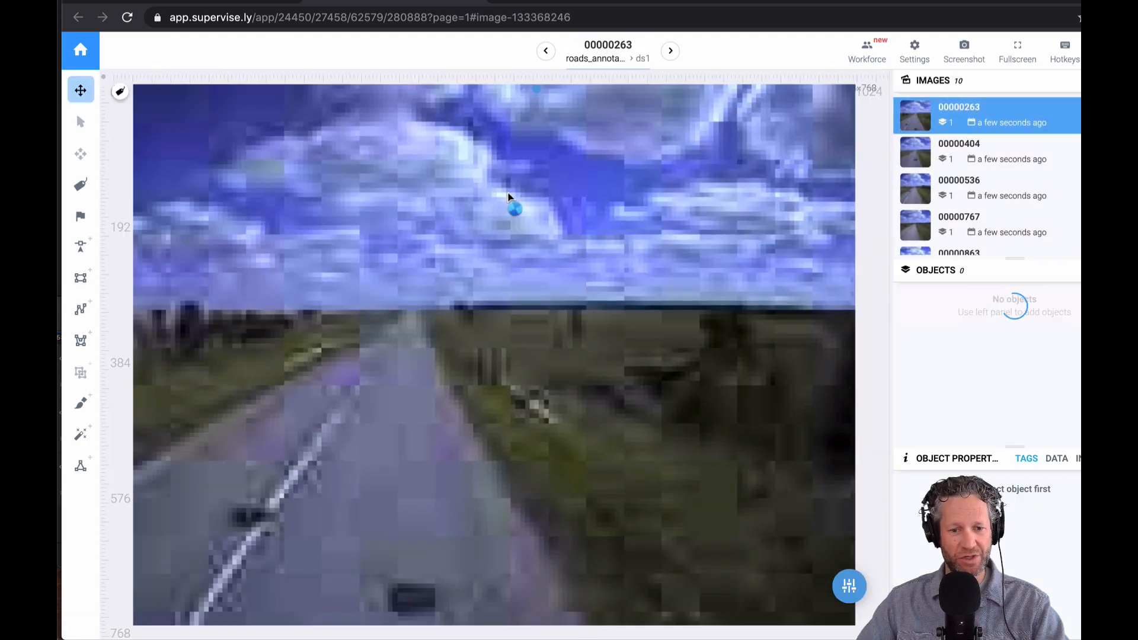
Step: Switch to object tagging and select the road polygon to show its vertices
mouse_move(444, 431)
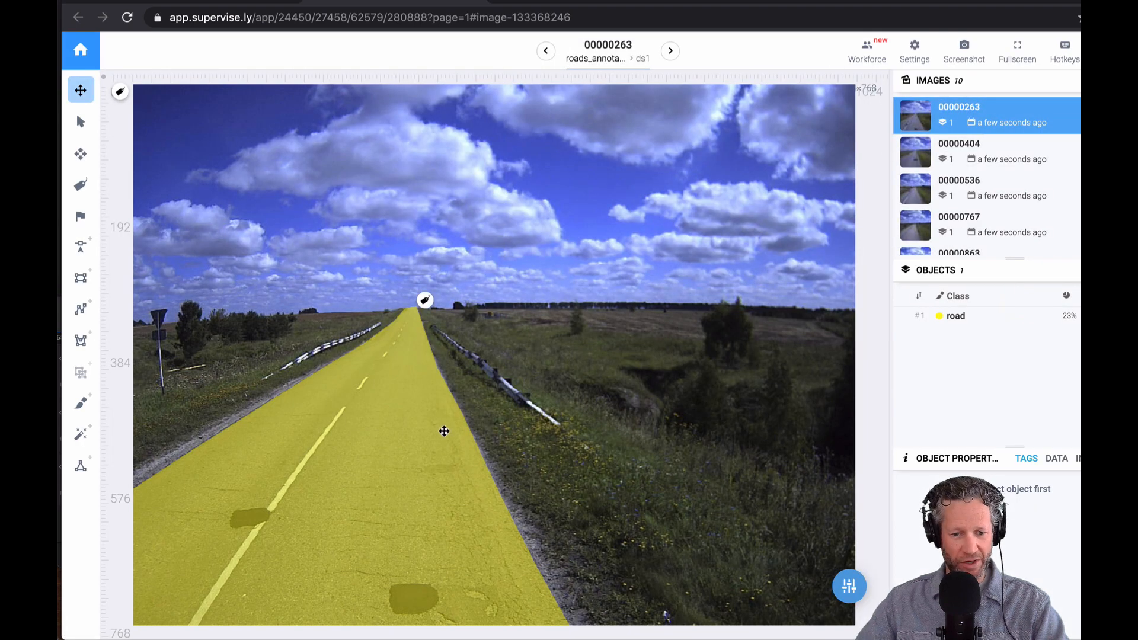
click(424, 303)
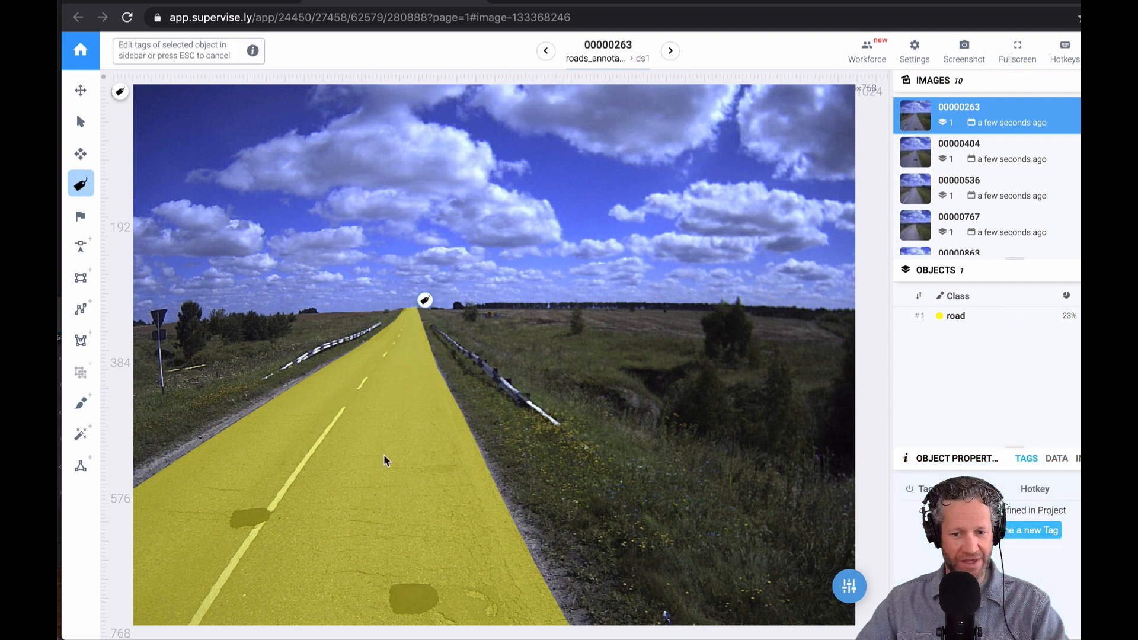
click(1052, 318)
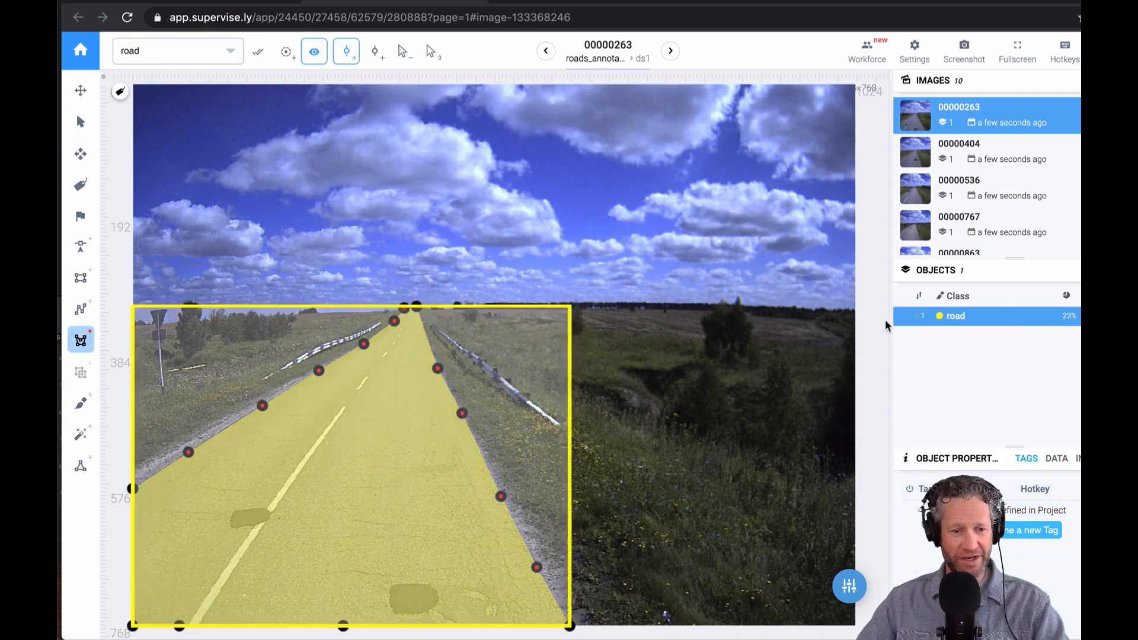
Step: Create a PERSON rectangle class and draw a PERSON box around the roadside tree
click(80, 277)
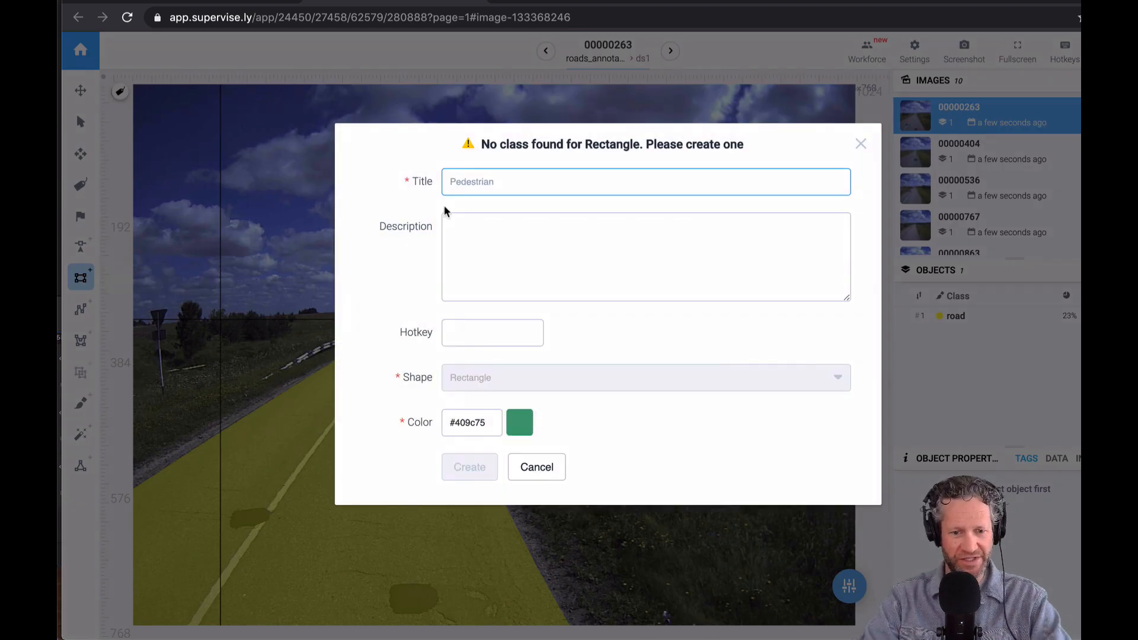
text(PERSON)
key(Return)
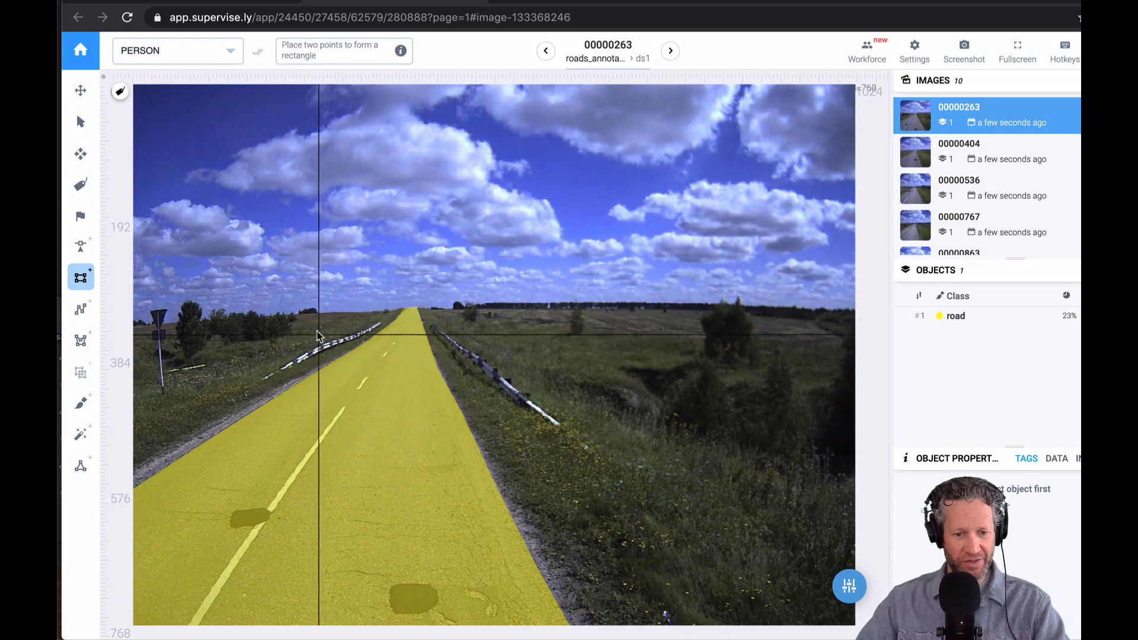
click(168, 296)
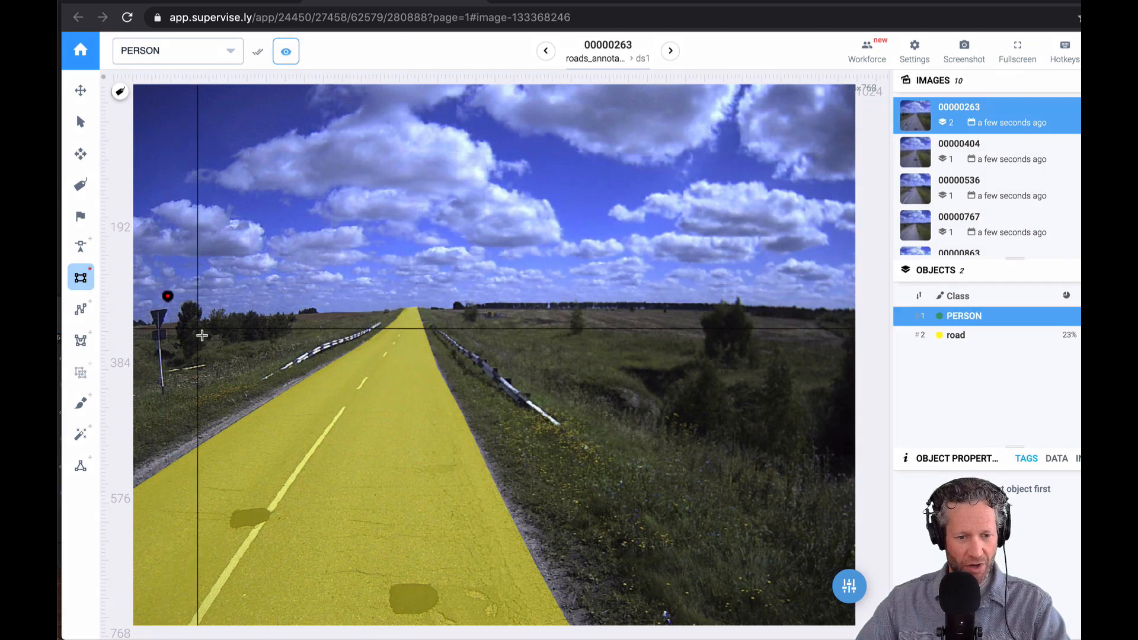
click(210, 369)
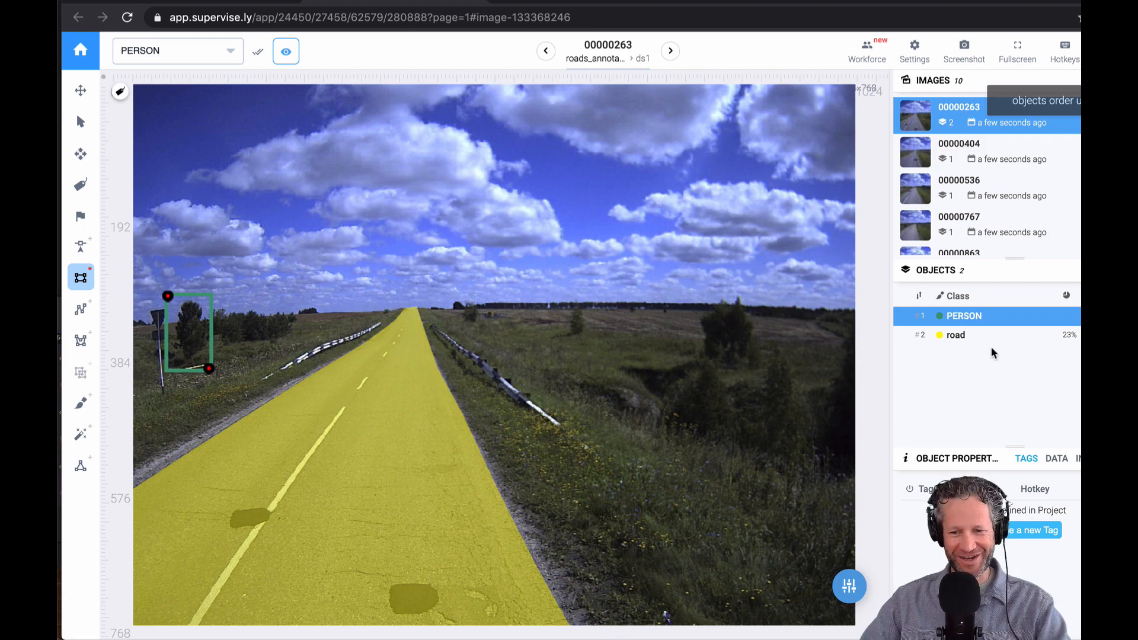
click(966, 319)
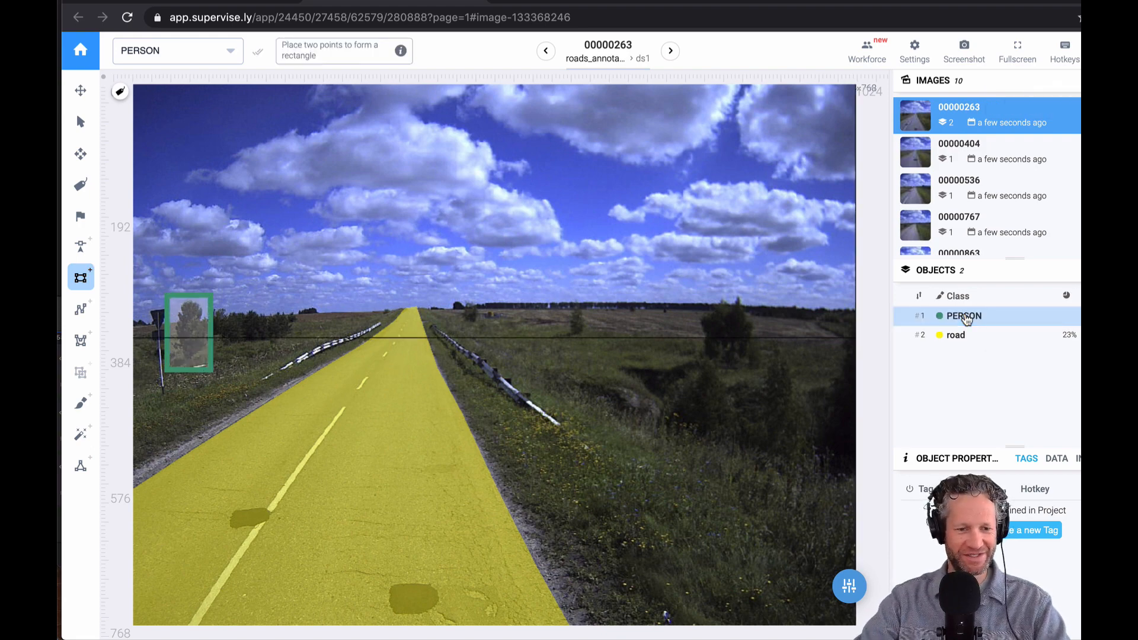
click(967, 319)
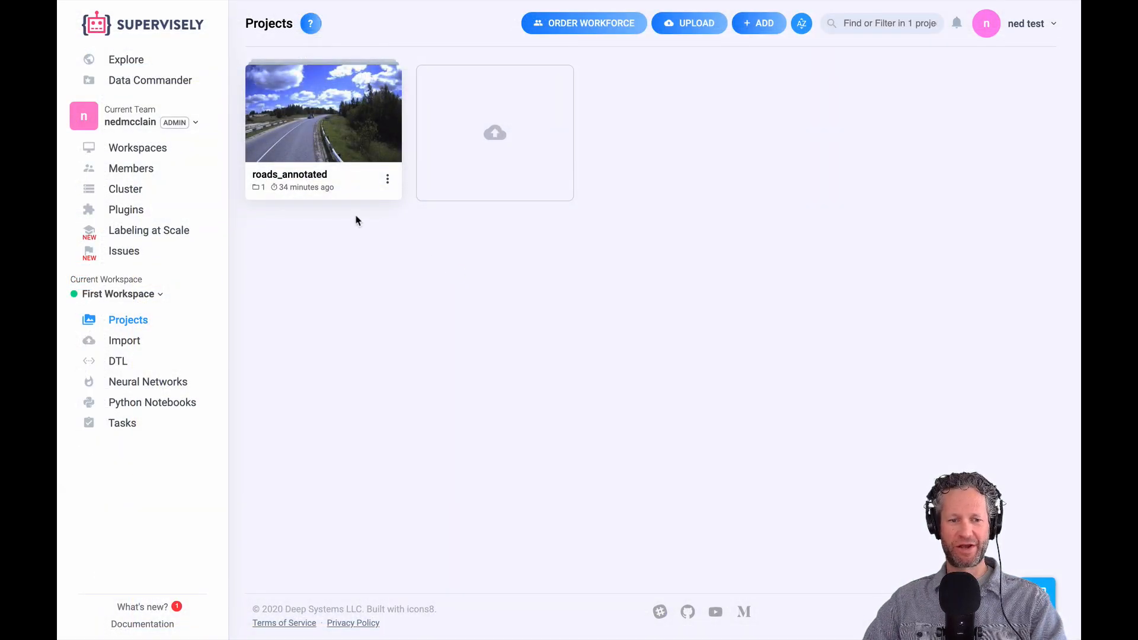
Step: Add a new agent under Cluster and copy its bash start command
click(140, 195)
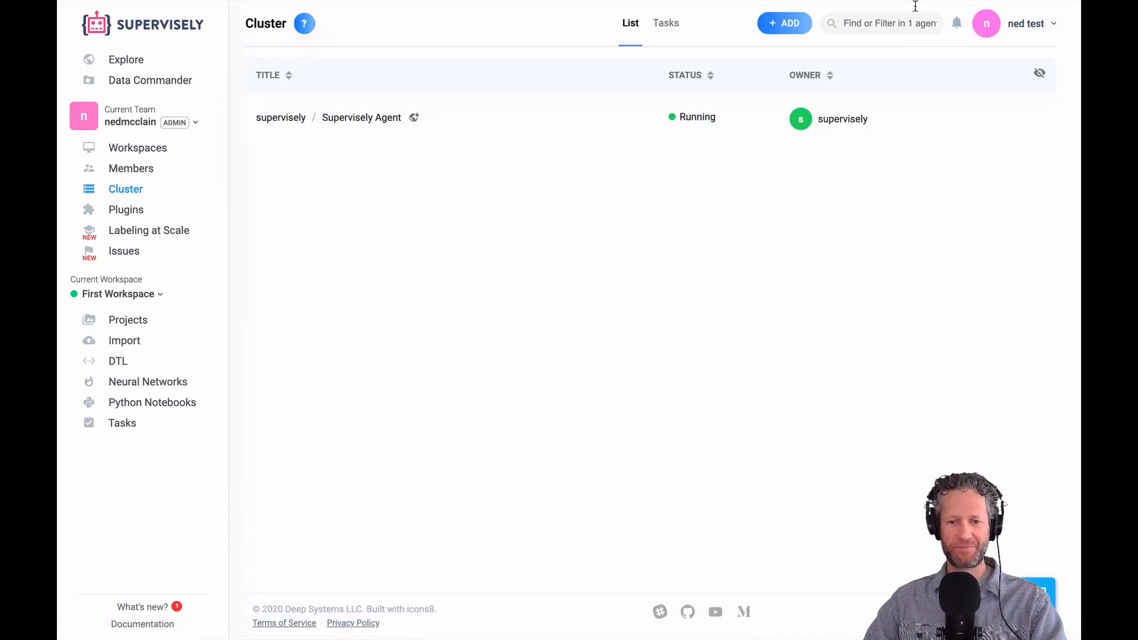
click(794, 26)
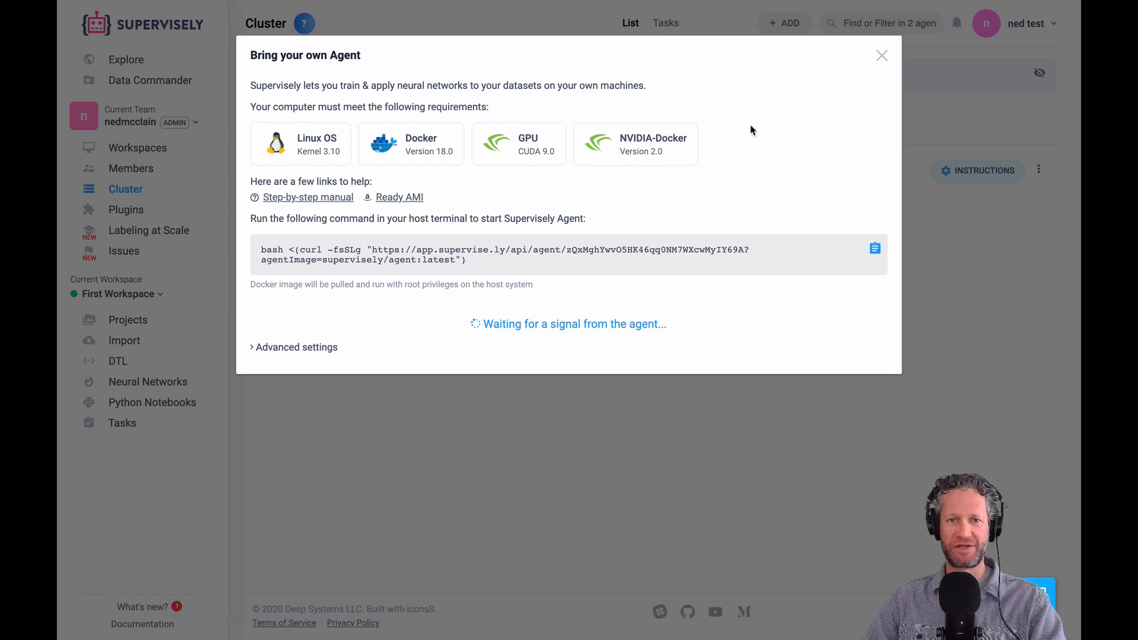
click(875, 251)
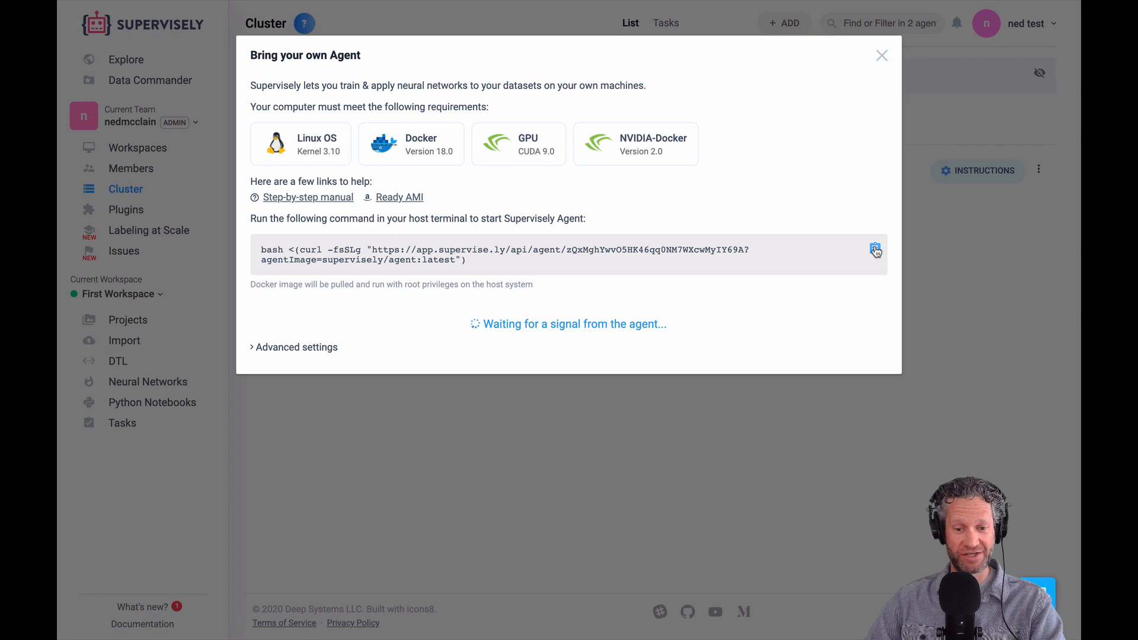
click(876, 252)
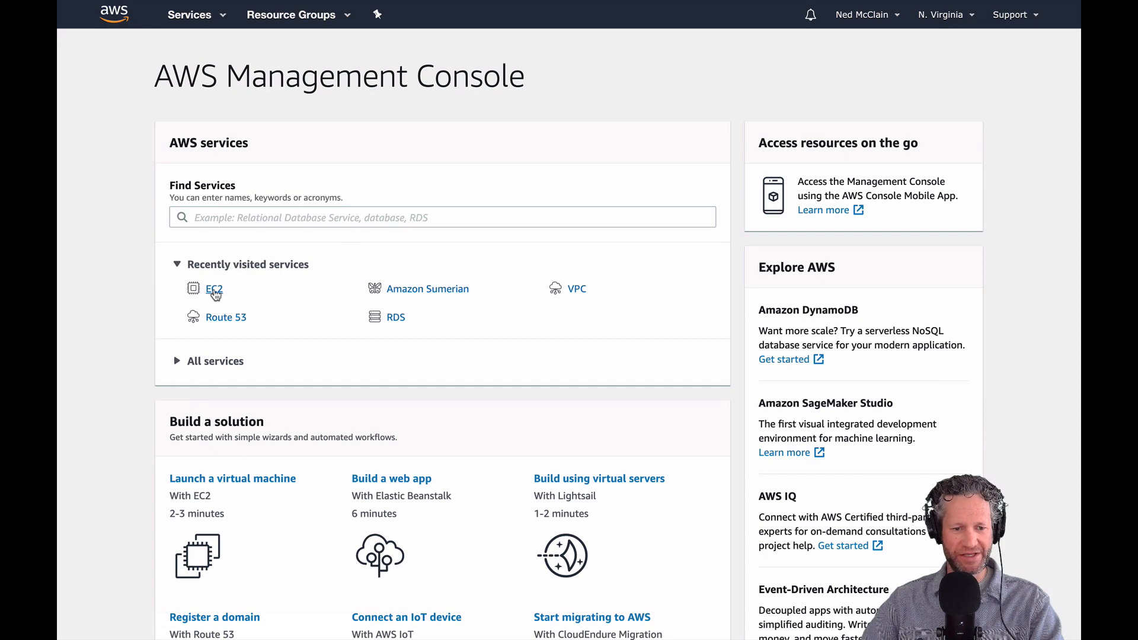
Step: Open the EC2 console and start the Launch Instance wizard
click(215, 293)
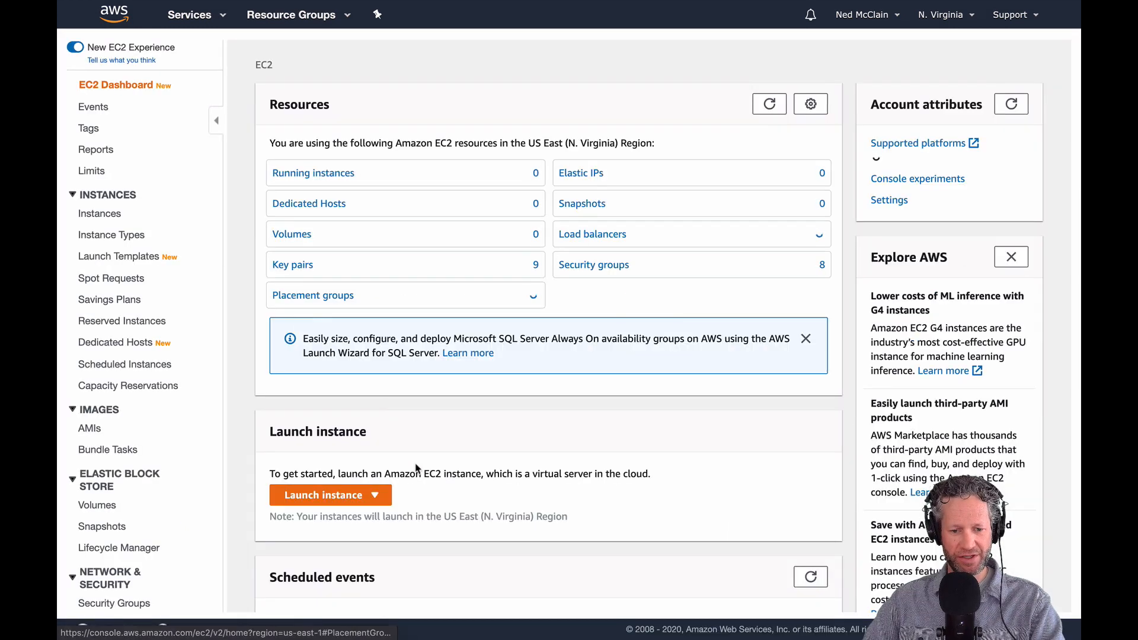
click(334, 496)
click(354, 518)
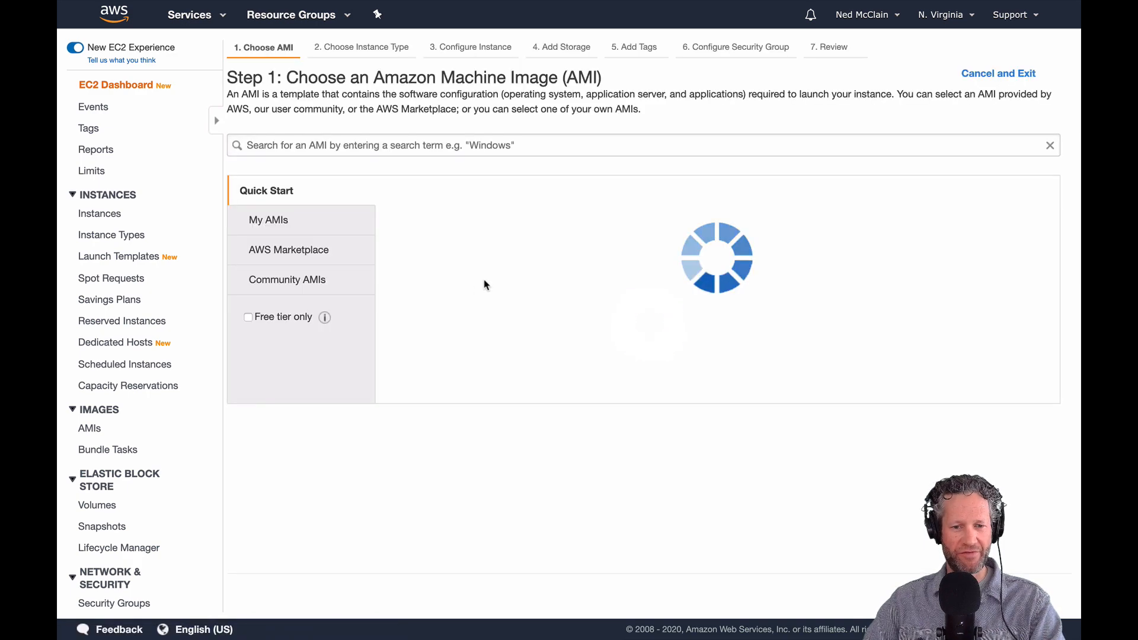
Step: Search 'deep learning' and select Deep Learning AMI (Ubuntu 16.04) Version 26.0
click(249, 148)
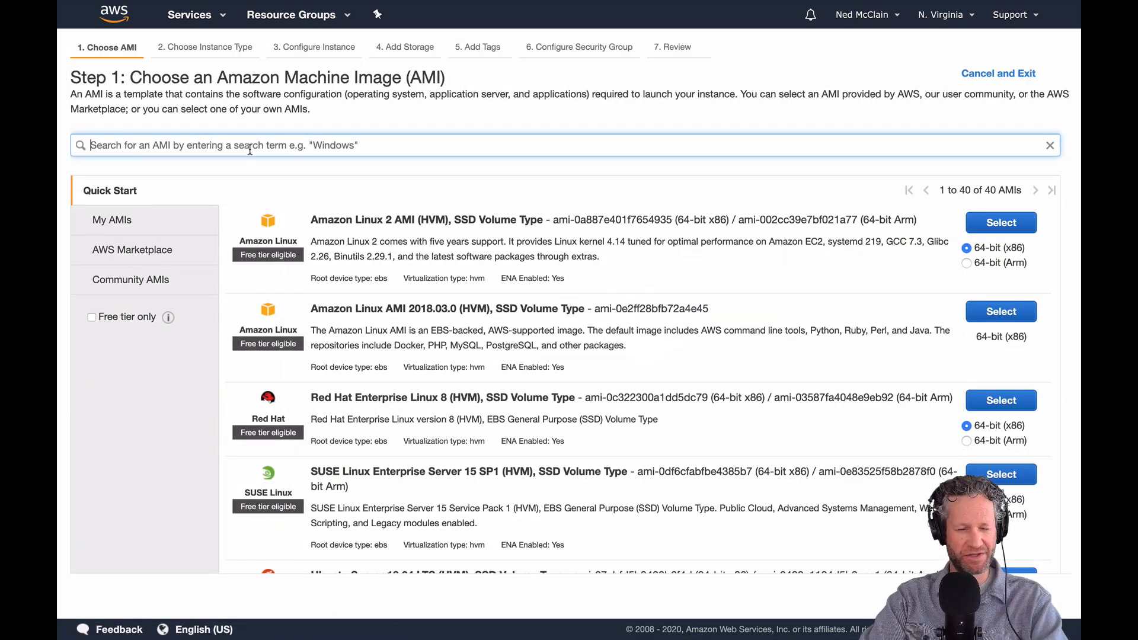
text(deep)
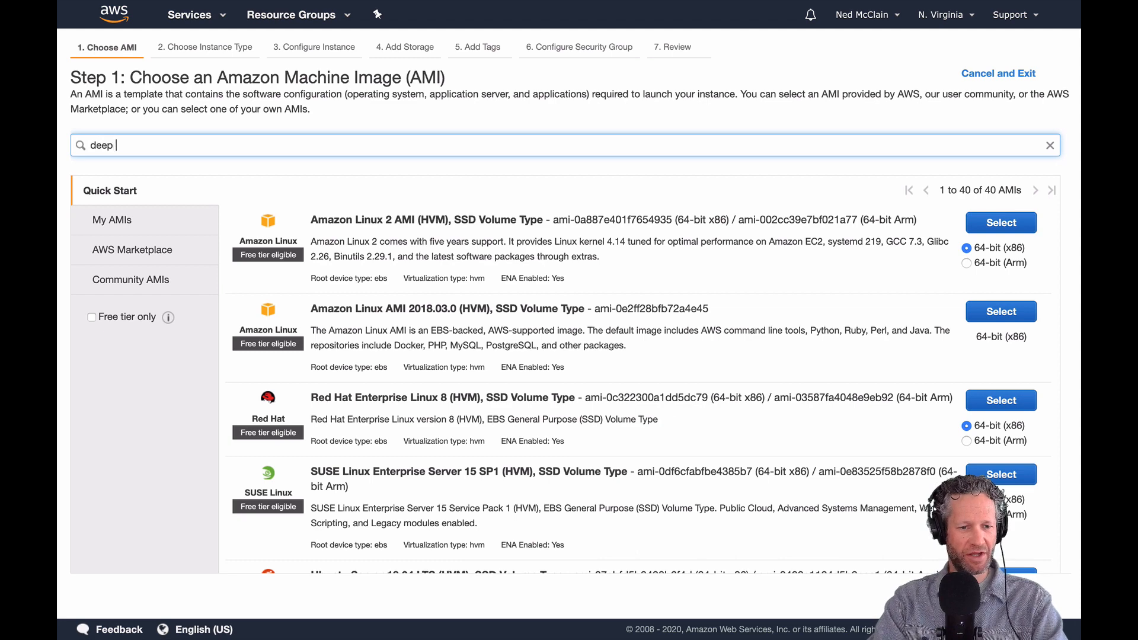
text( learning)
key(Return)
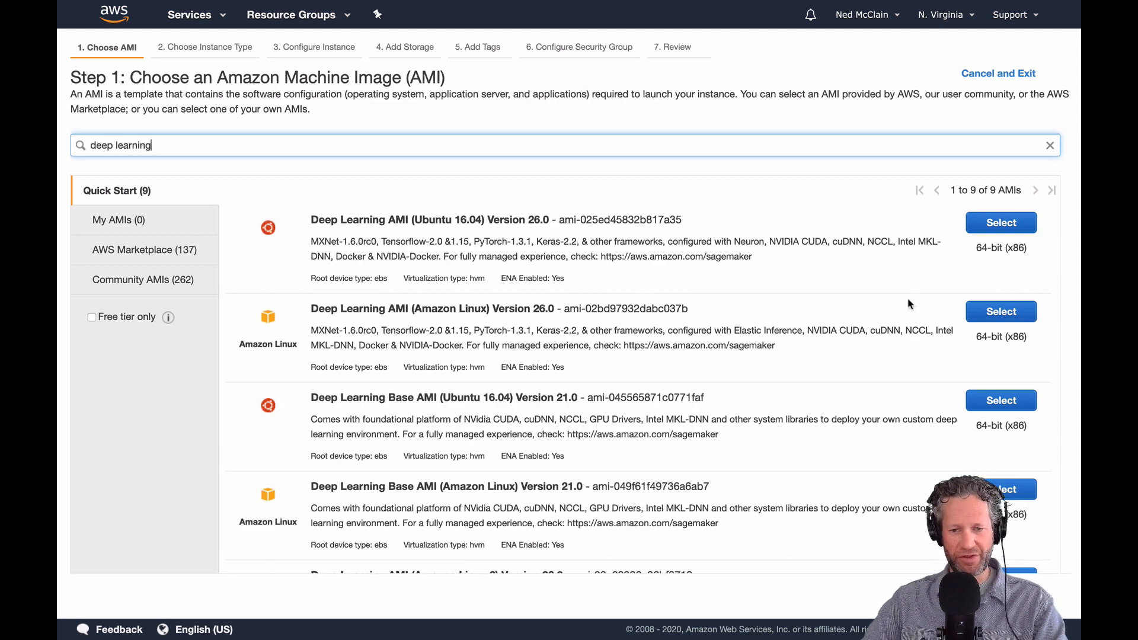
click(1004, 232)
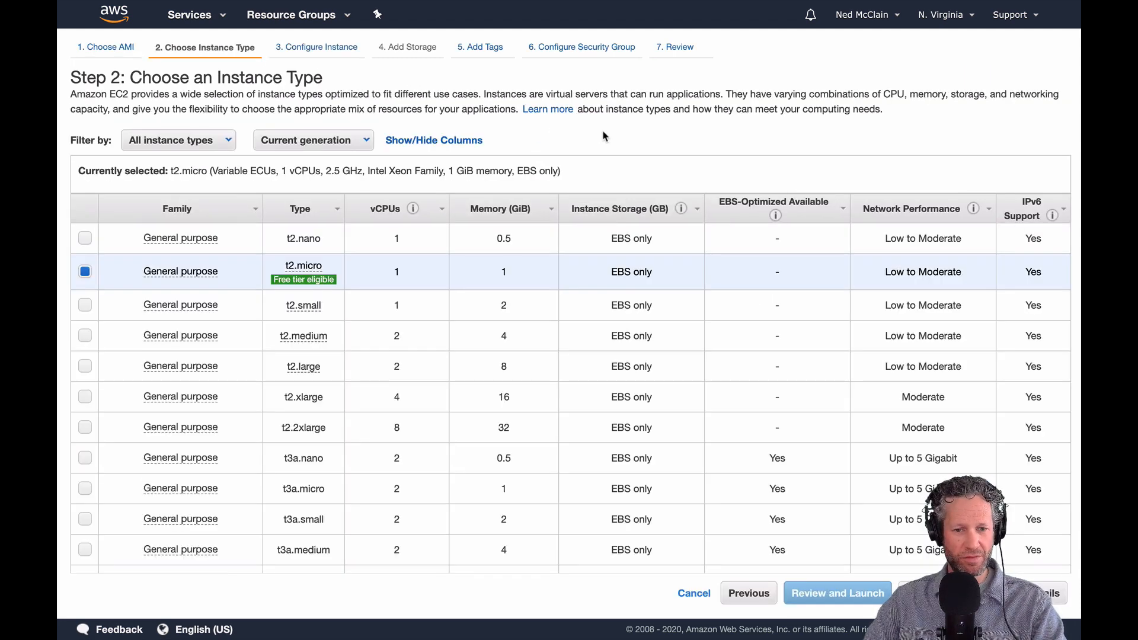
Step: Filter to GPU instances and choose the p2.xlarge instance type
click(213, 140)
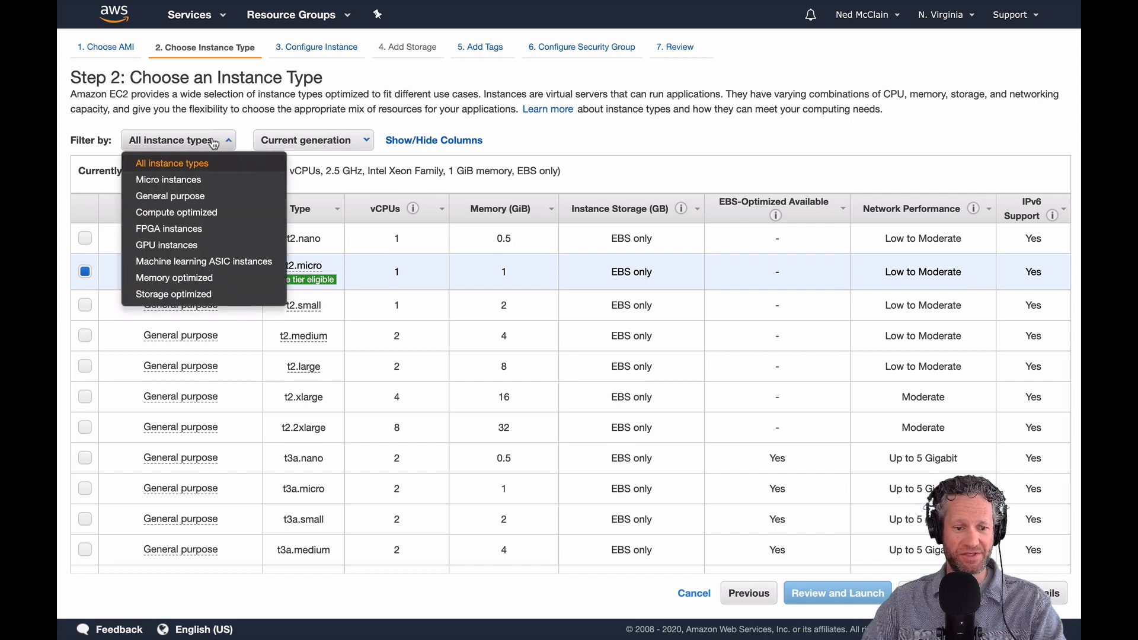
click(175, 247)
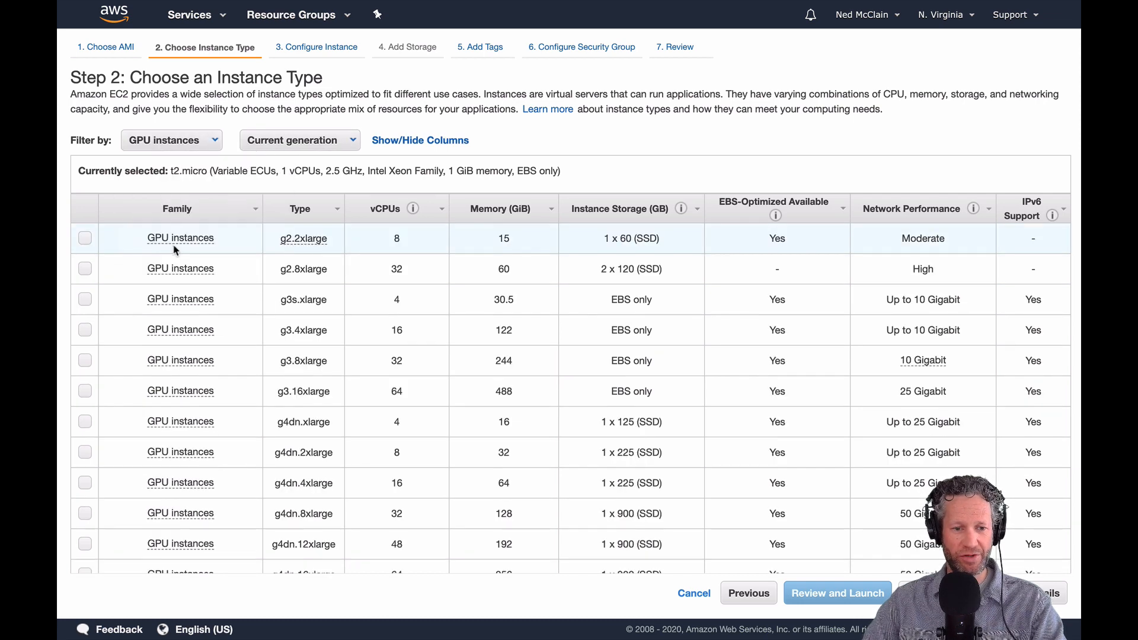
scroll(176, 256, down, 5)
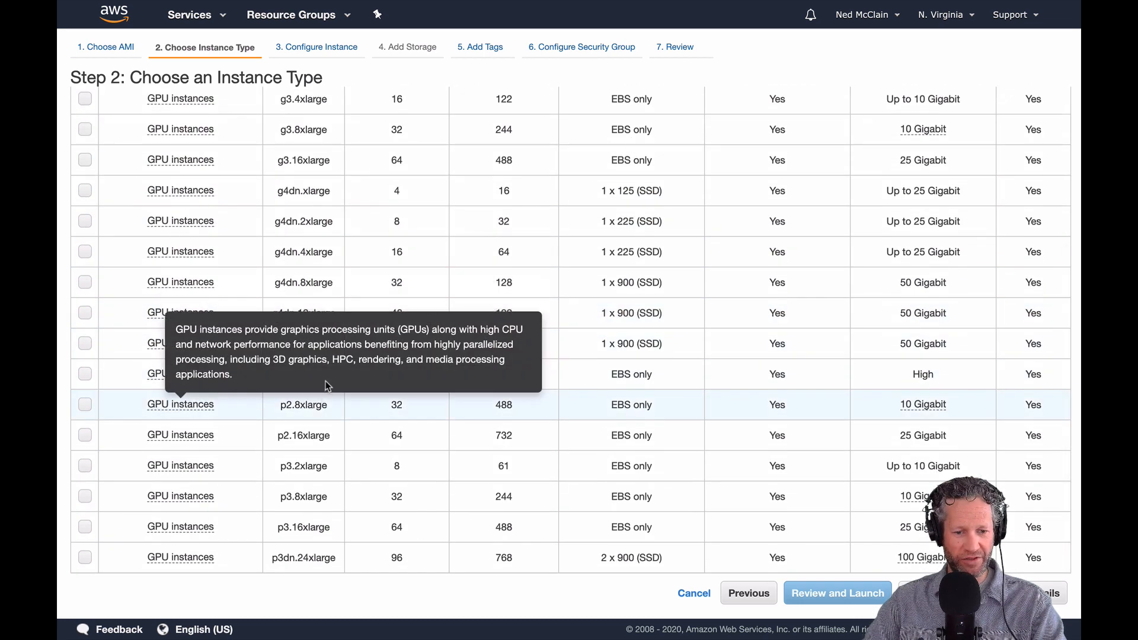
click(85, 375)
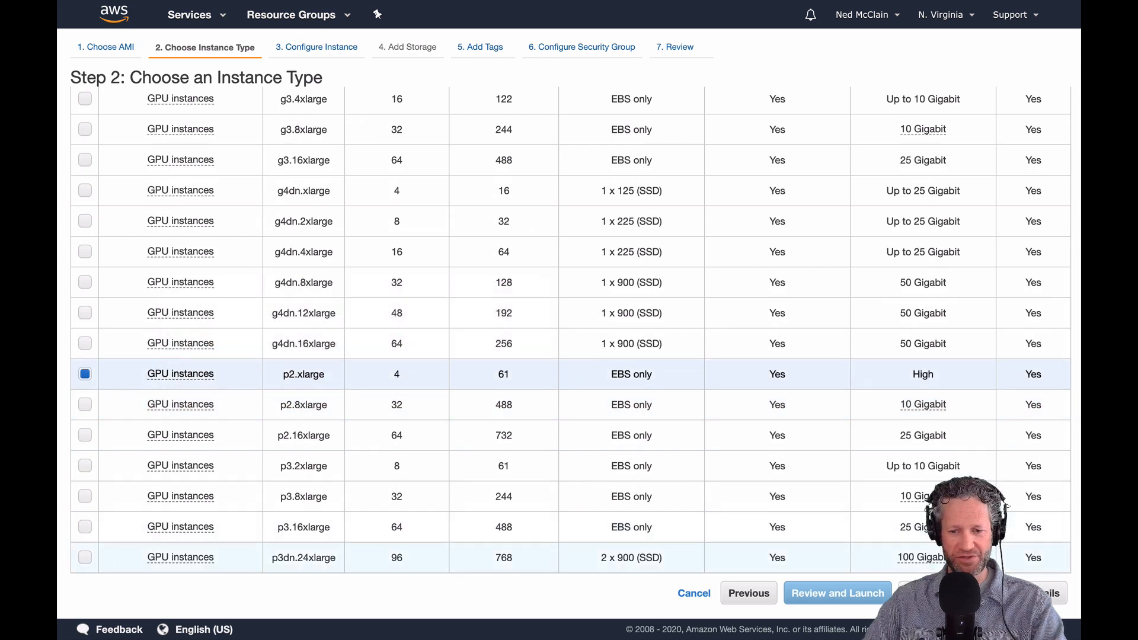
click(984, 592)
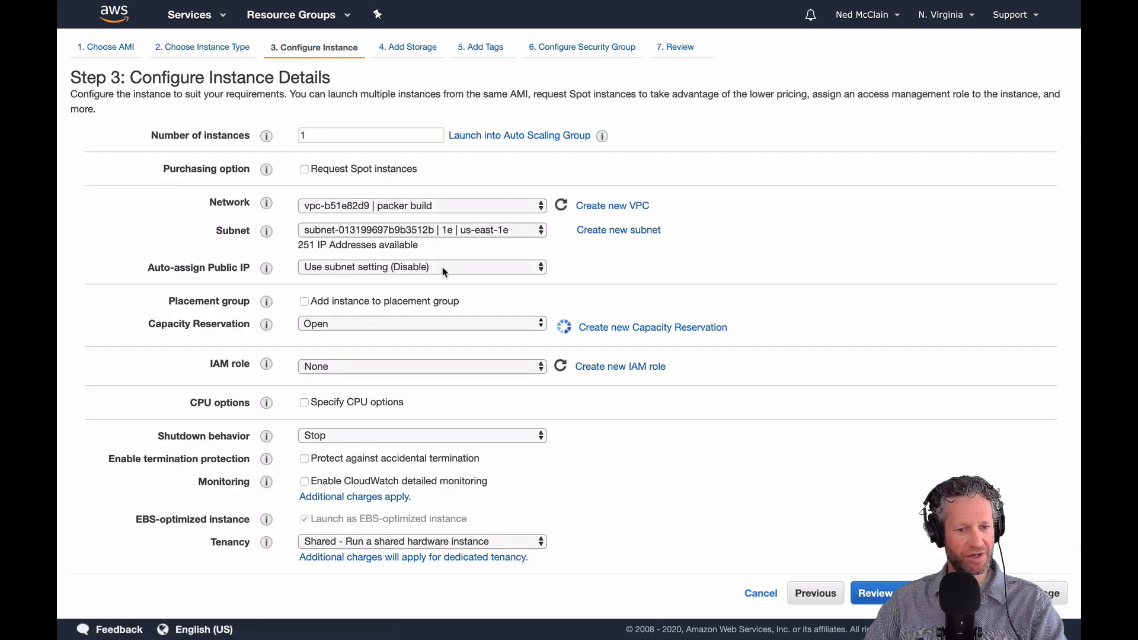
Step: Request Spot instances and paste the Supervisely agent install command into User data
click(305, 171)
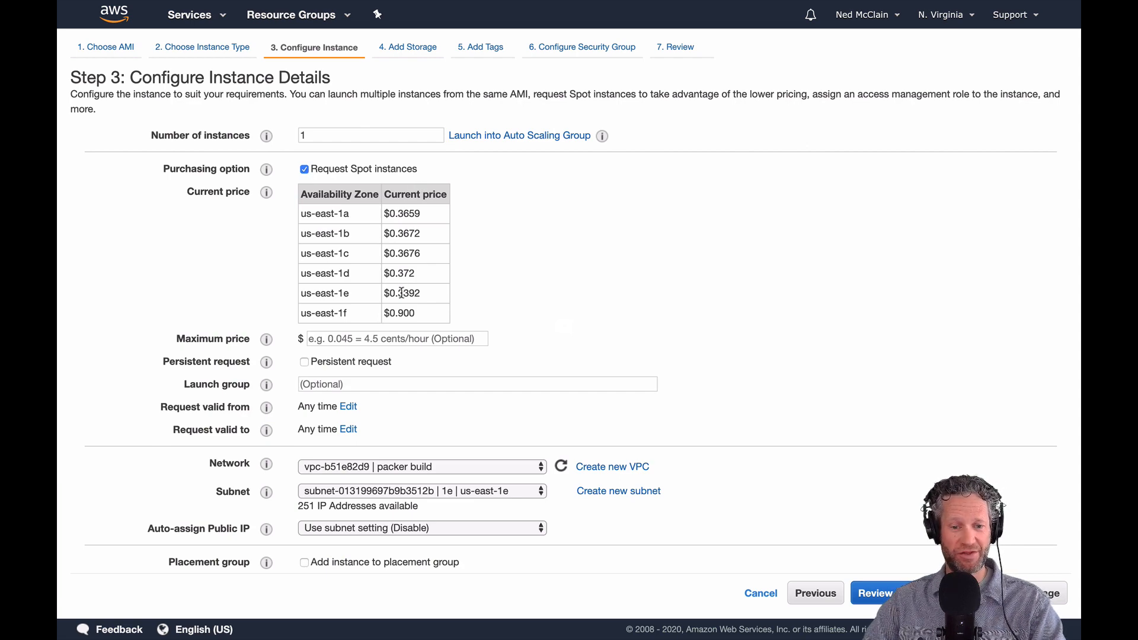
scroll(356, 320, down, 6)
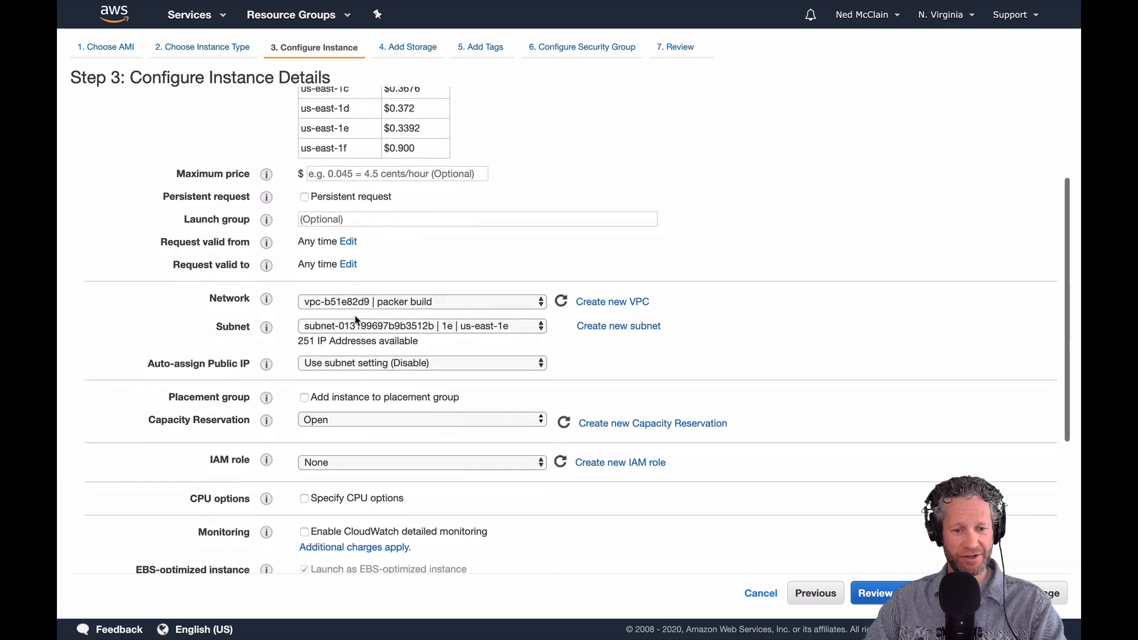
scroll(357, 320, down, 1)
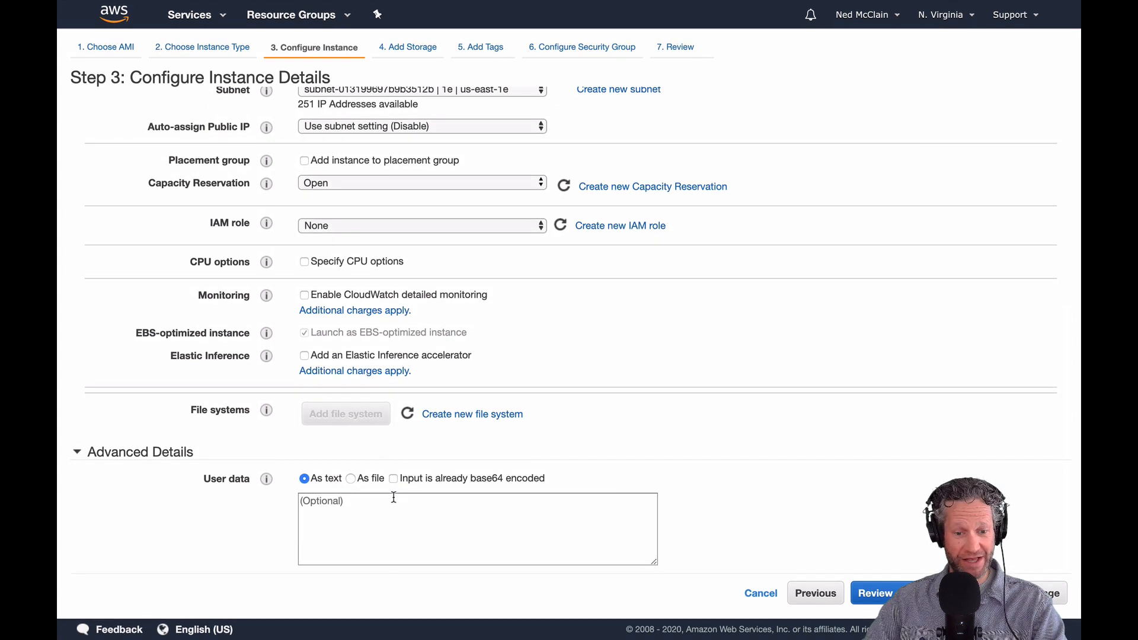
click(385, 503)
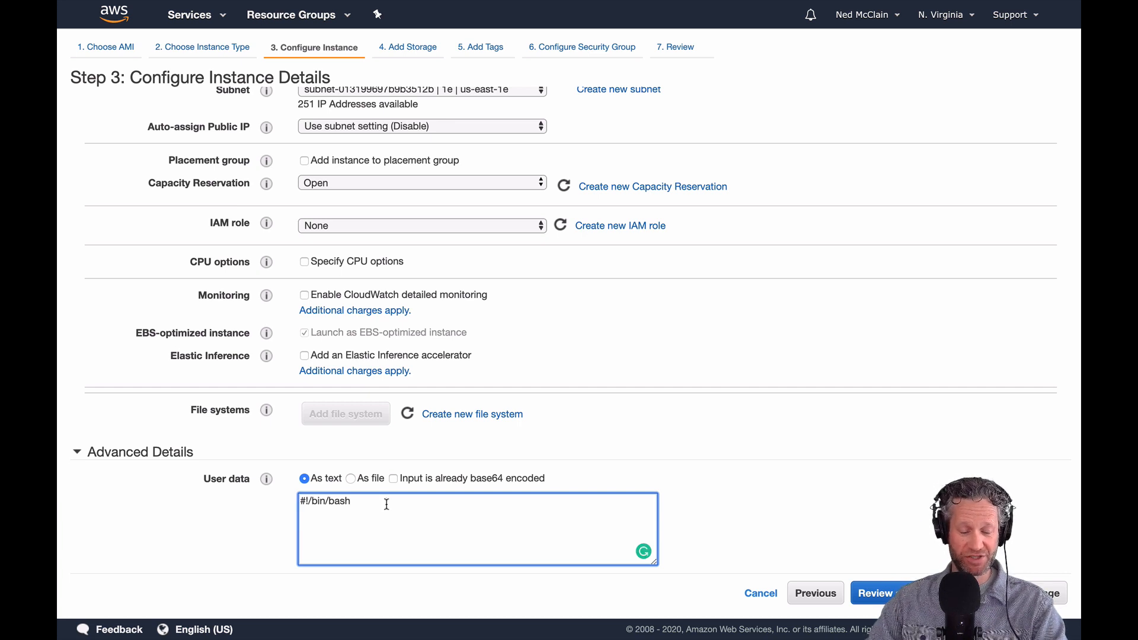
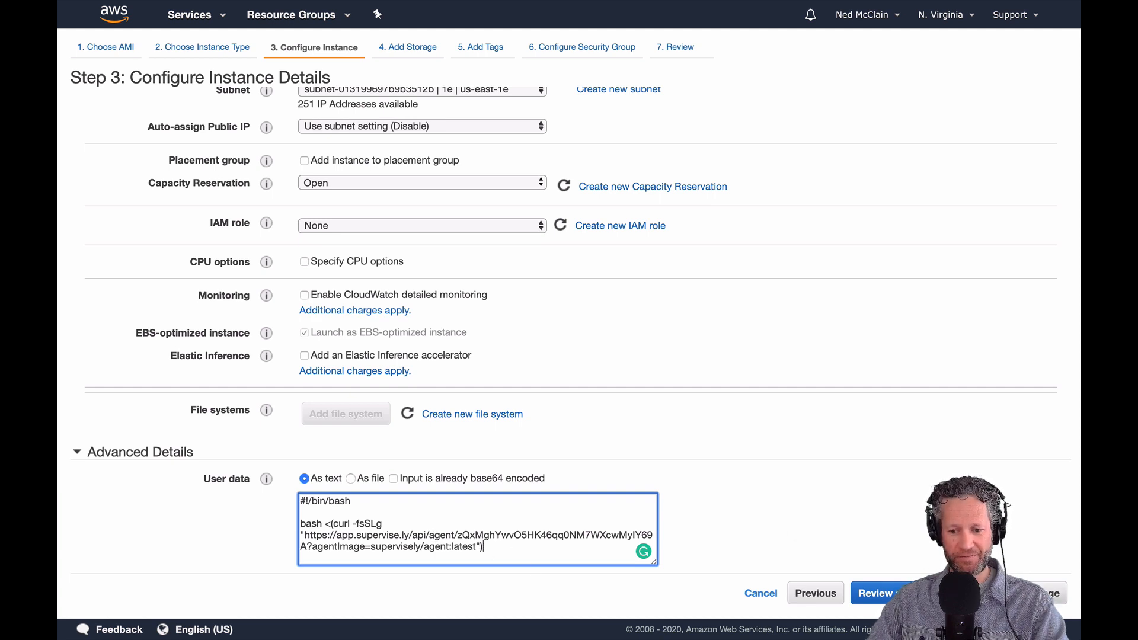
Step: Set the root volume size to 200 GiB
click(1010, 593)
click(468, 216)
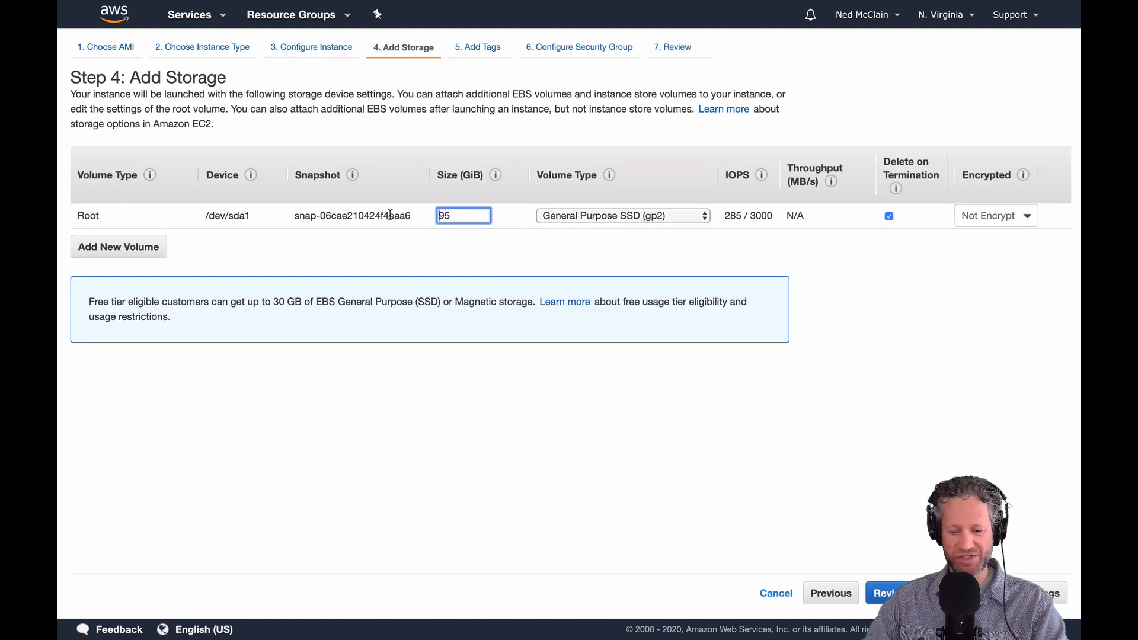
text(200)
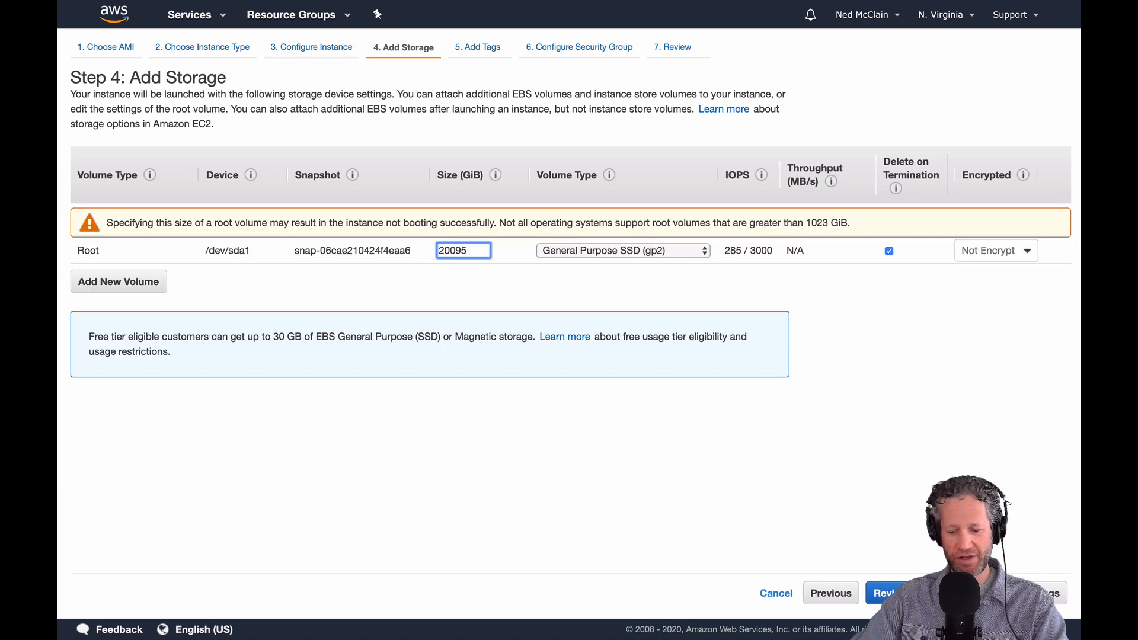
drag(479, 250, 429, 254)
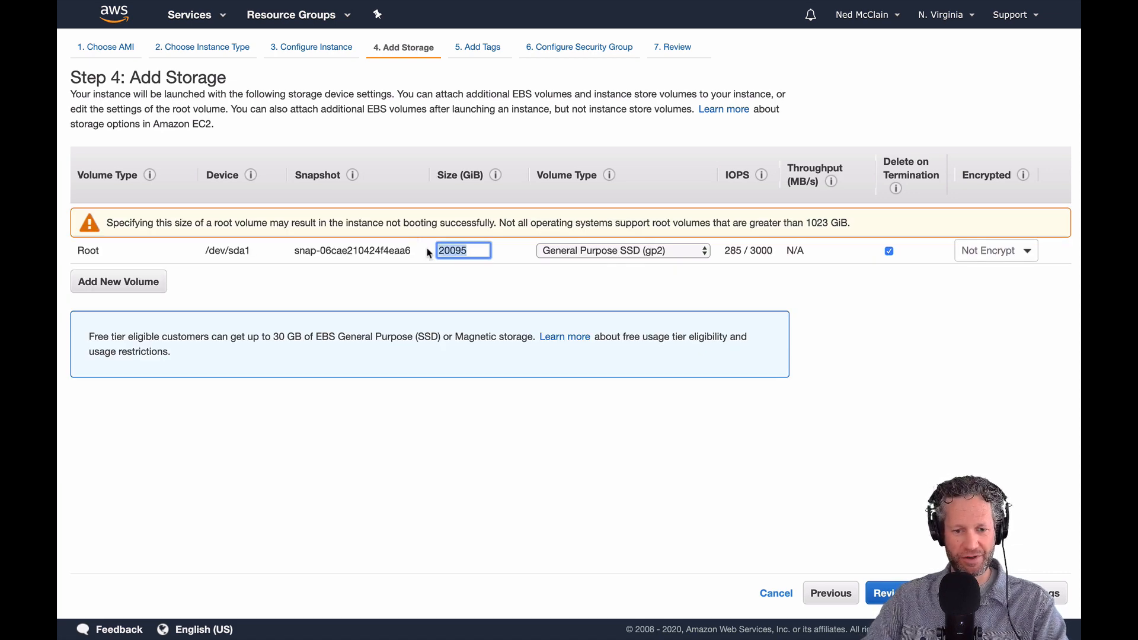
text(200)
key(Return)
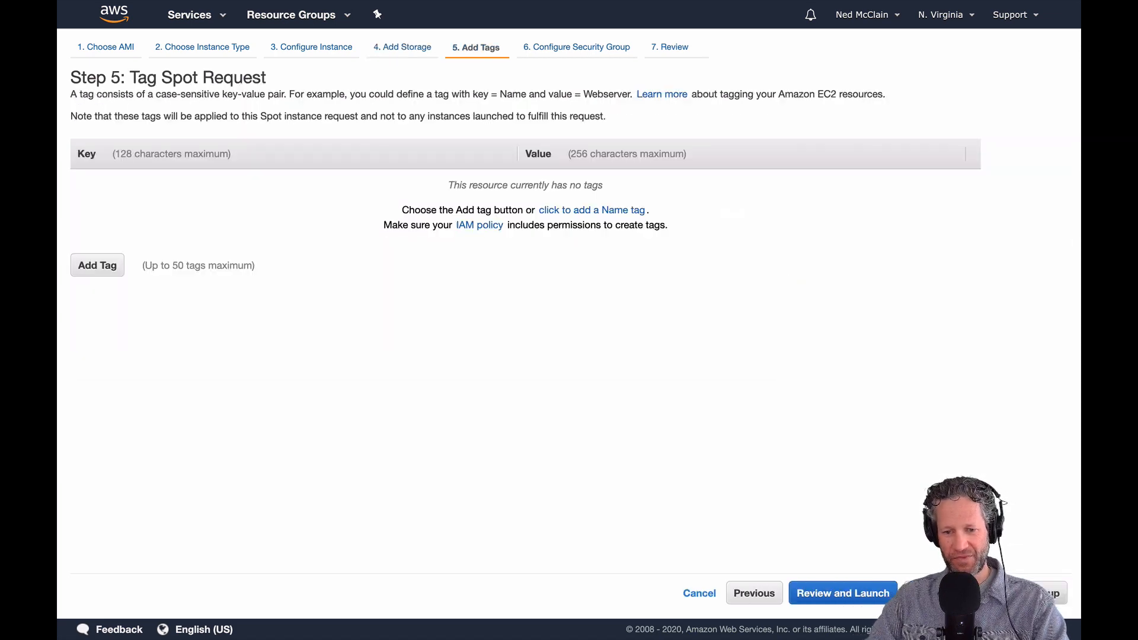
Step: Remove the SSH rule and submit the Spot request with an existing key pair
click(985, 593)
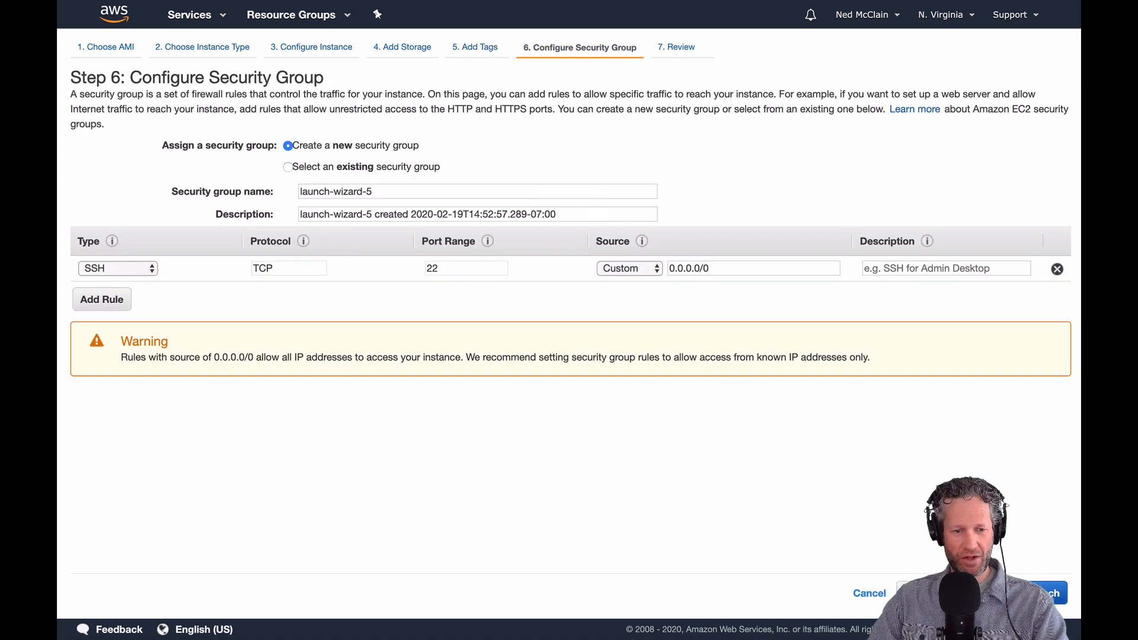
click(1057, 270)
click(1017, 593)
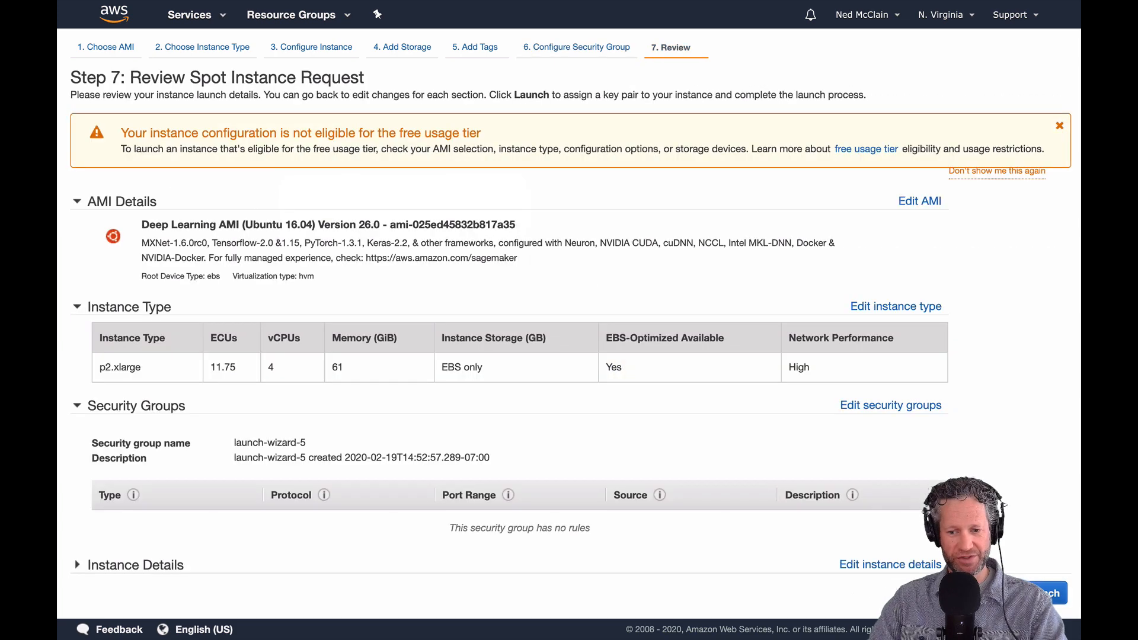
click(1049, 593)
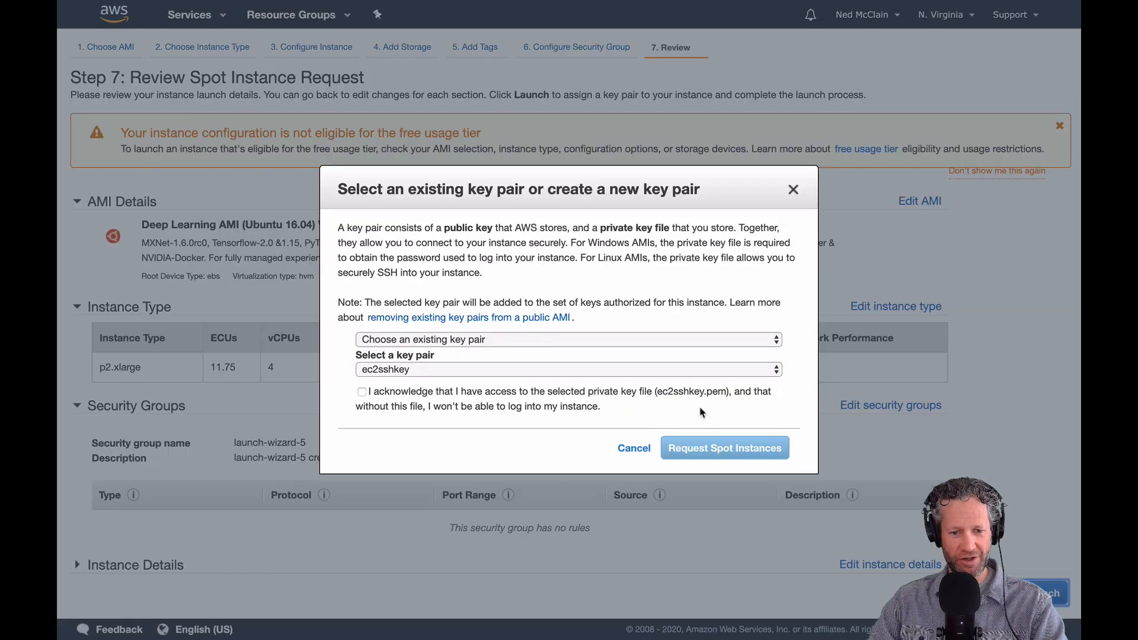
click(631, 372)
click(542, 410)
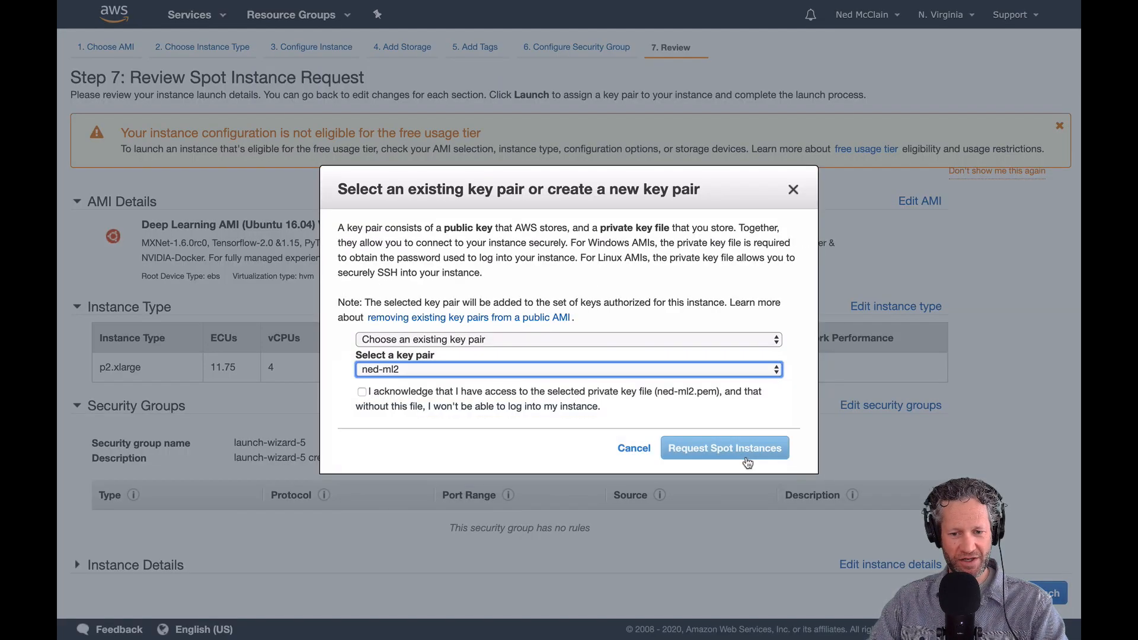
click(497, 396)
click(733, 448)
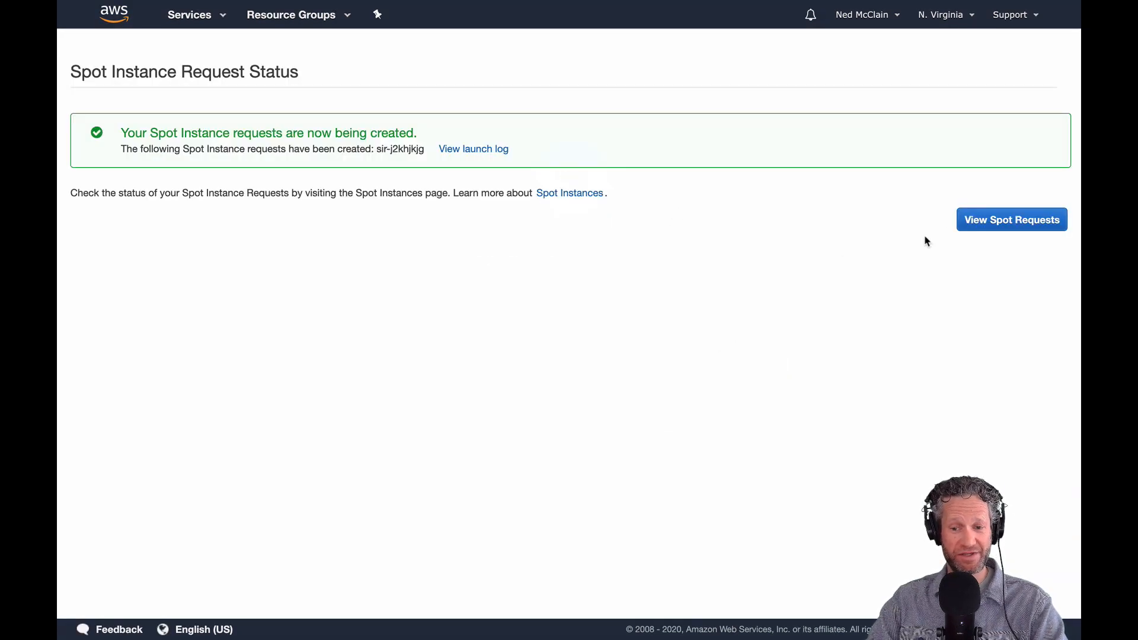
Step: Check the pending p2.xlarge instance via Spot Requests, then return to Supervisely
click(985, 223)
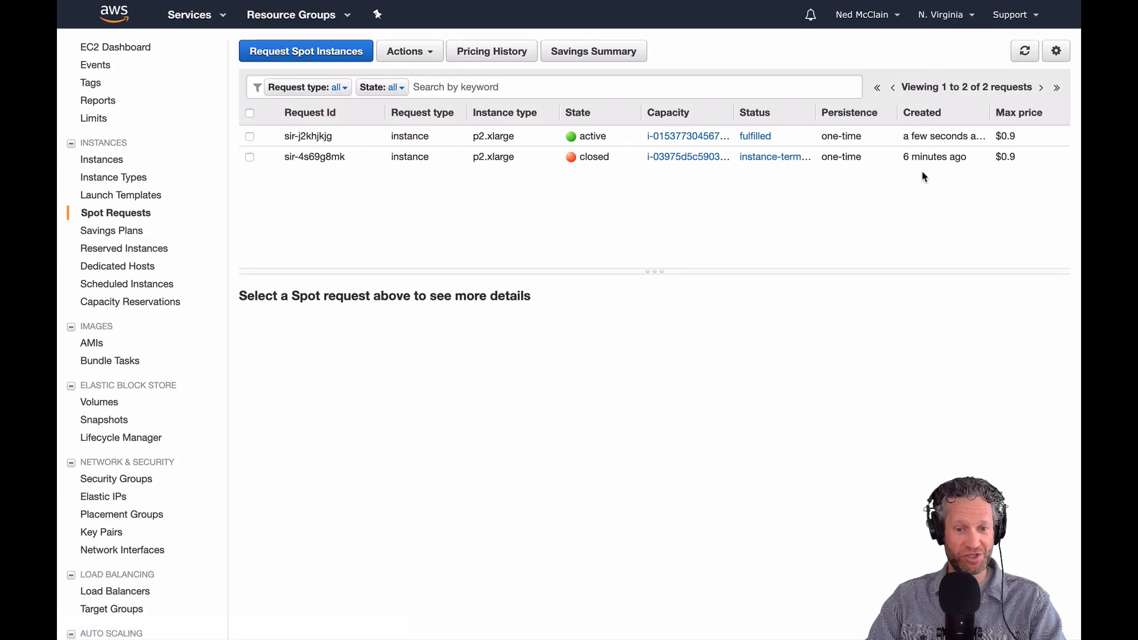
click(391, 138)
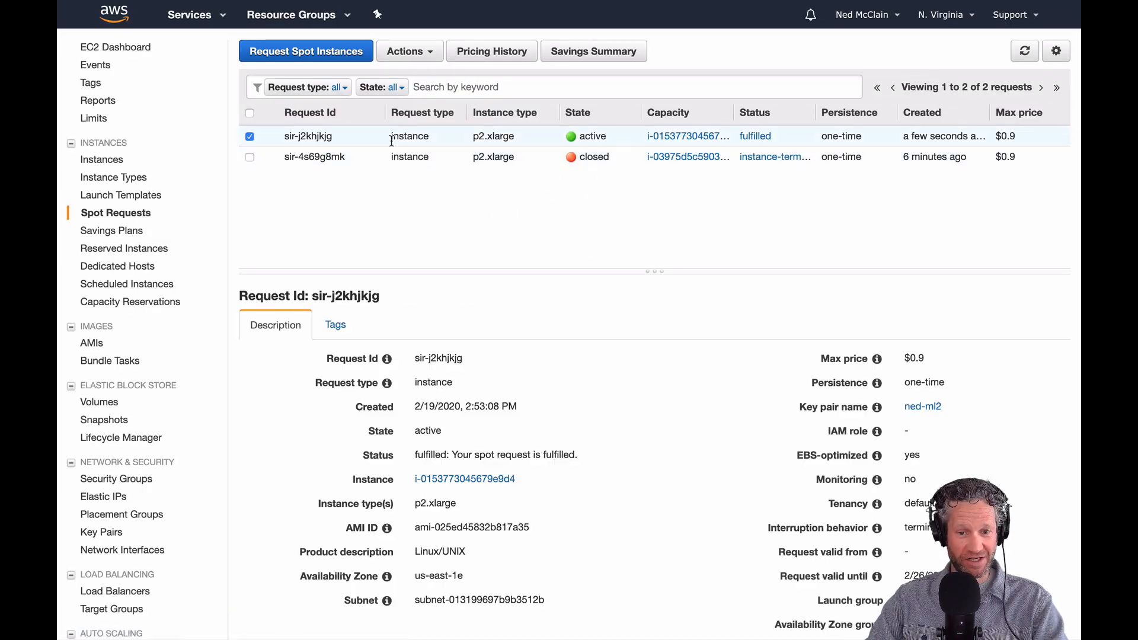
click(766, 137)
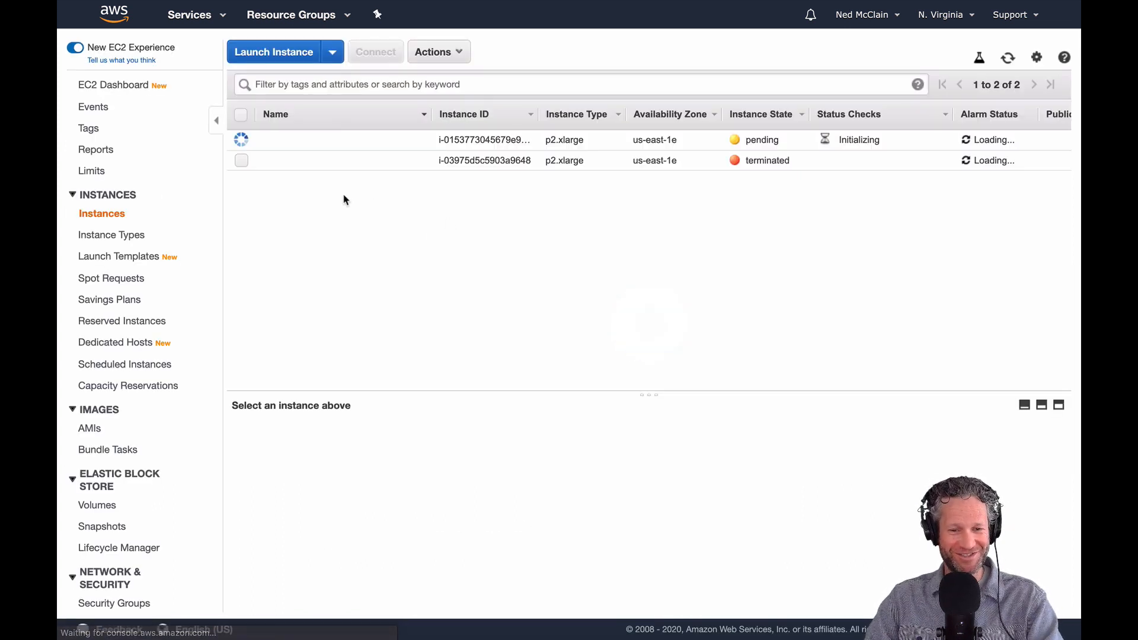
click(757, 141)
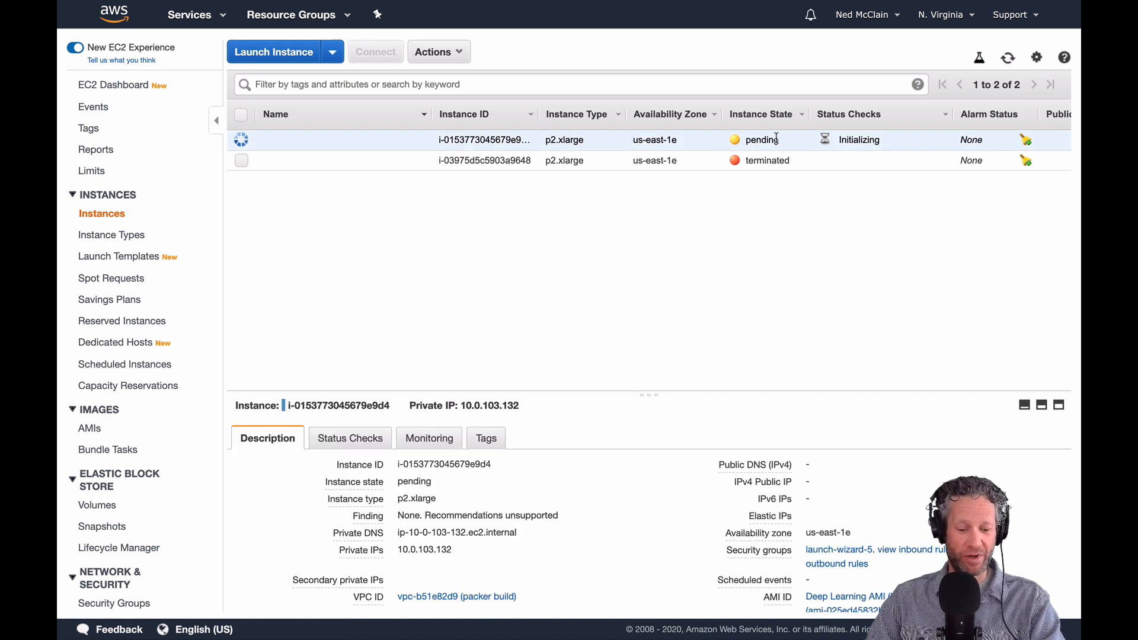
key(super+Tab)
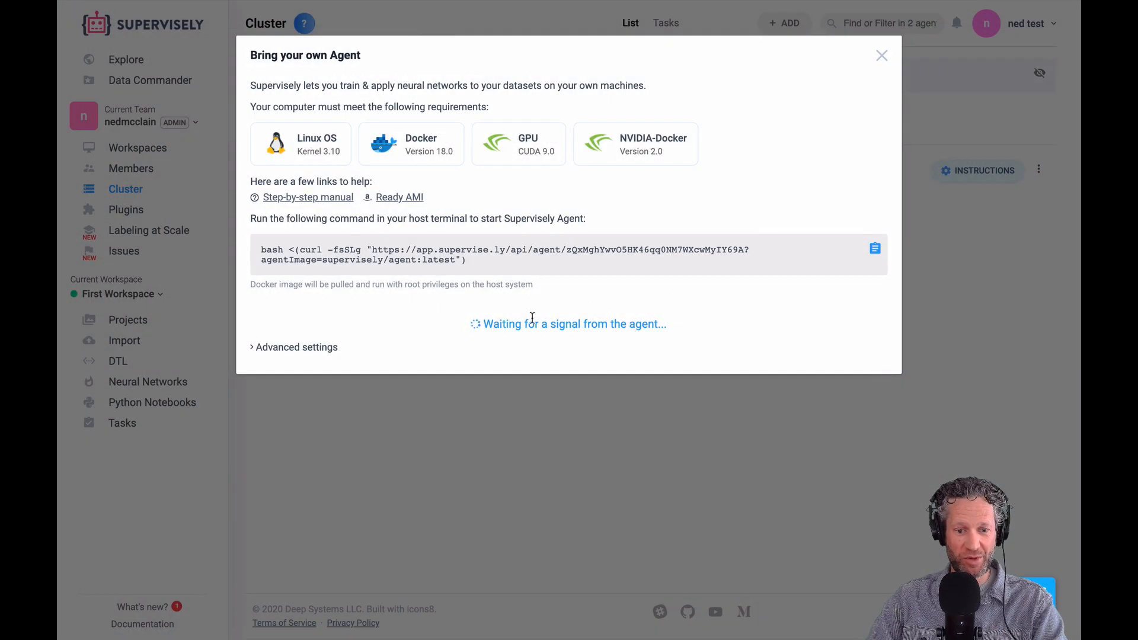
Step: Close agent setup, check the Glamorous Gayal agent's Tesla K80 GPU, then open Projects
drag(469, 324, 705, 328)
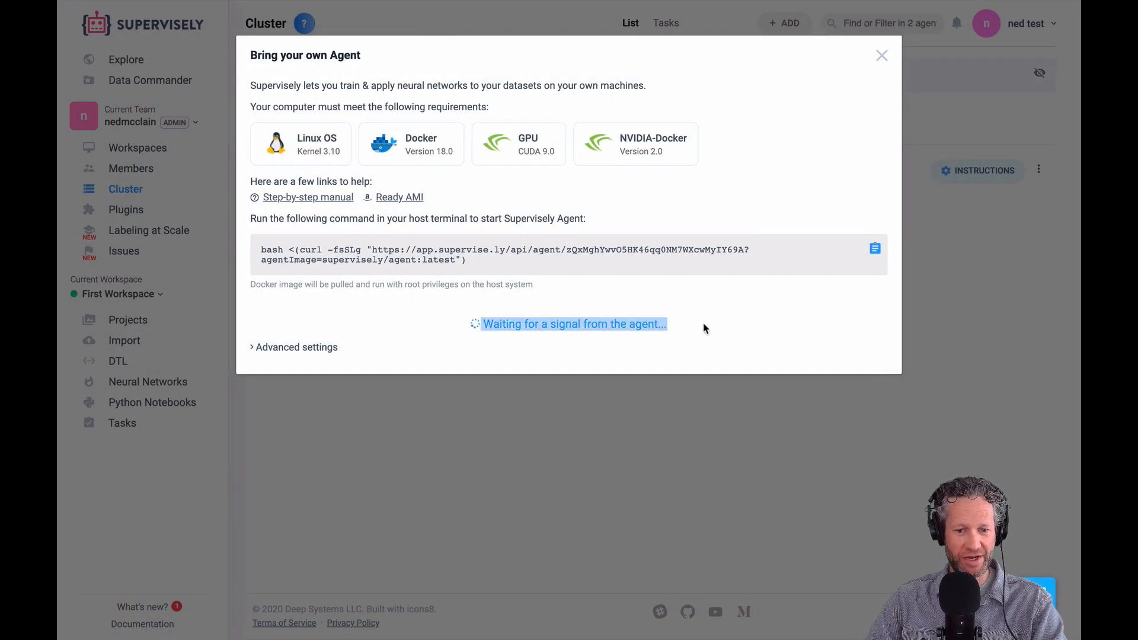
click(706, 328)
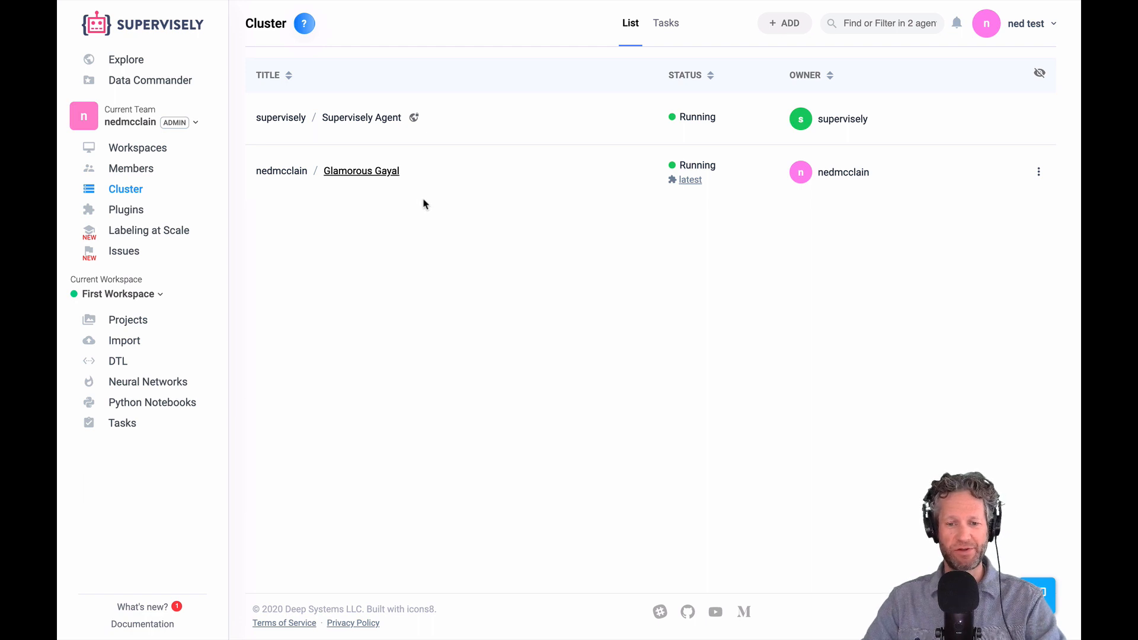
click(370, 177)
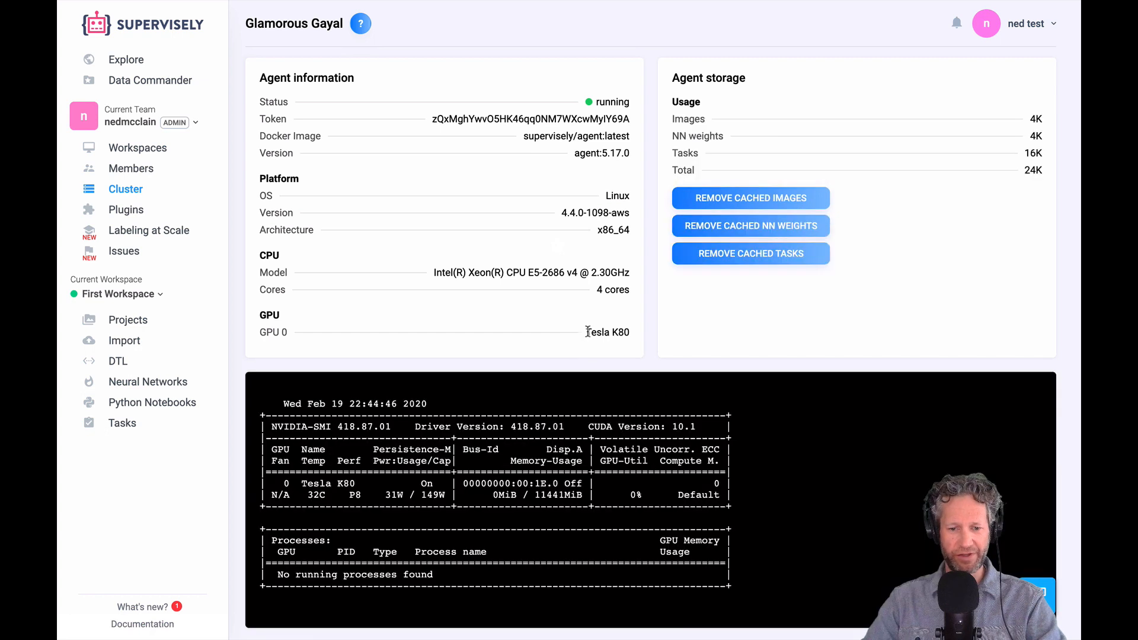
drag(586, 335, 628, 331)
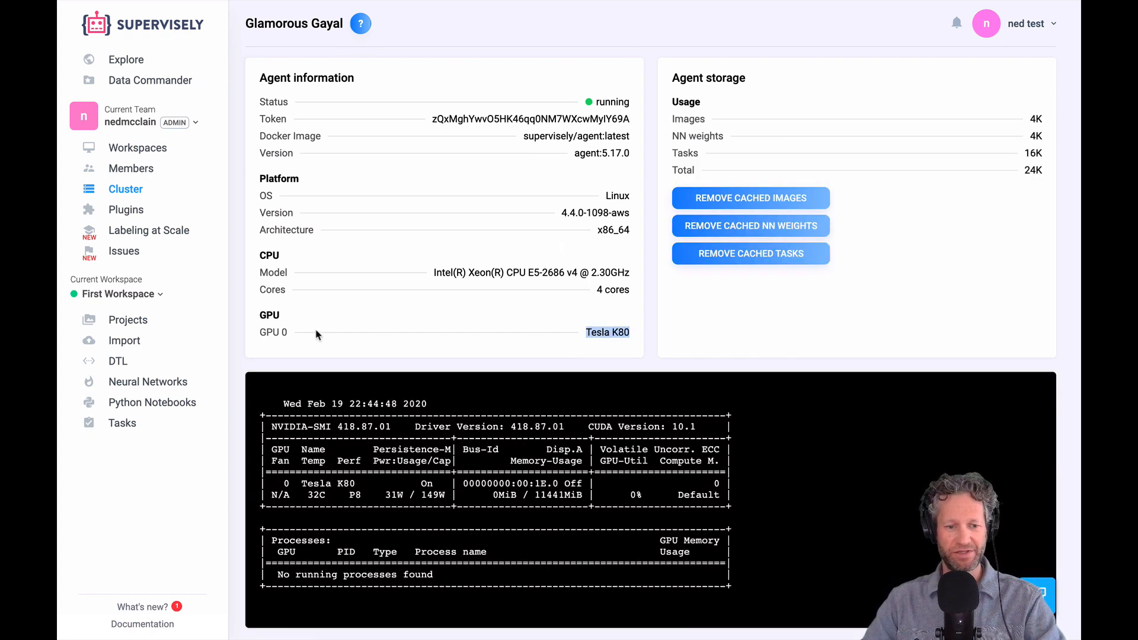
click(120, 325)
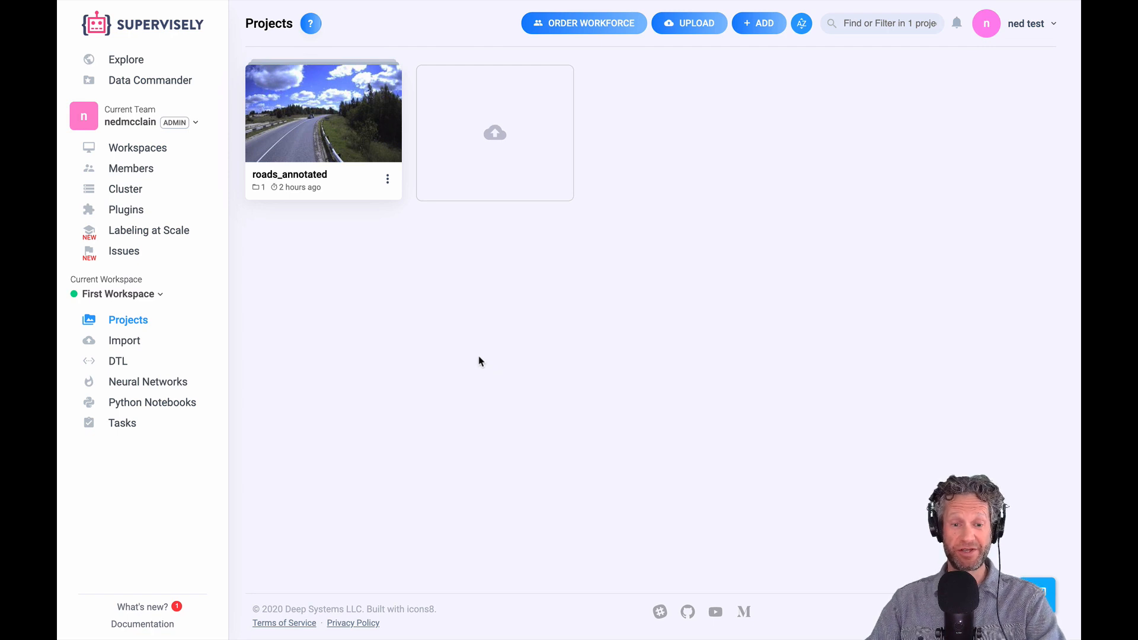
Step: Start a new DTL config from scratch for roads_annotated
click(390, 185)
mouse_move(339, 414)
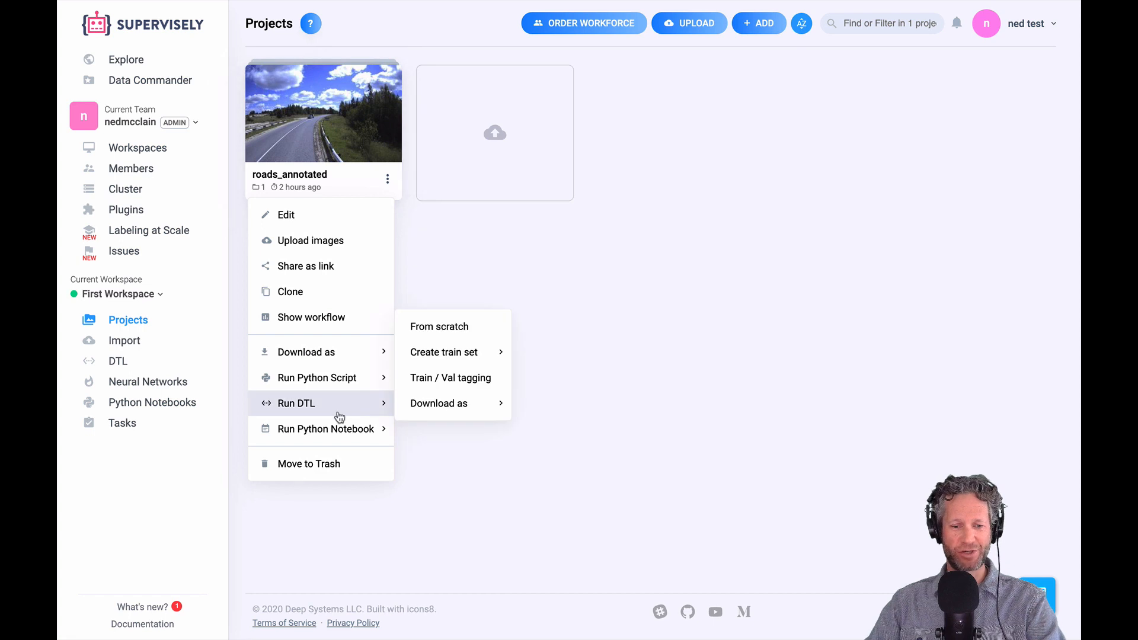
click(437, 329)
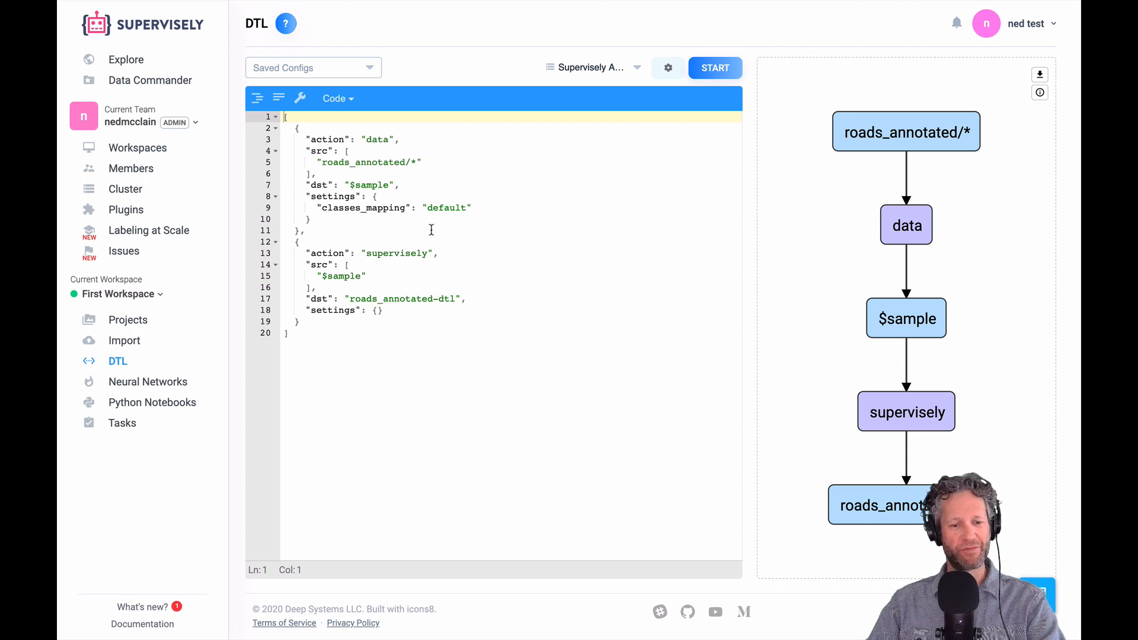
Step: Copy the example augmentation JSON from the Gist's Raw view and return to the DTL editor
key(ctrl+Tab)
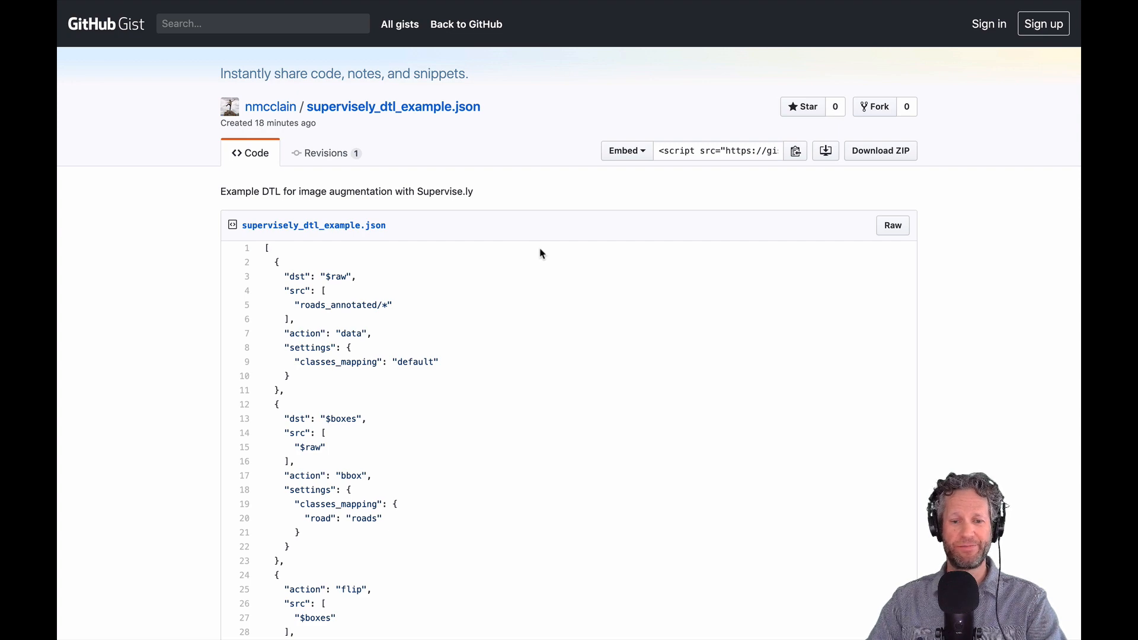
click(887, 227)
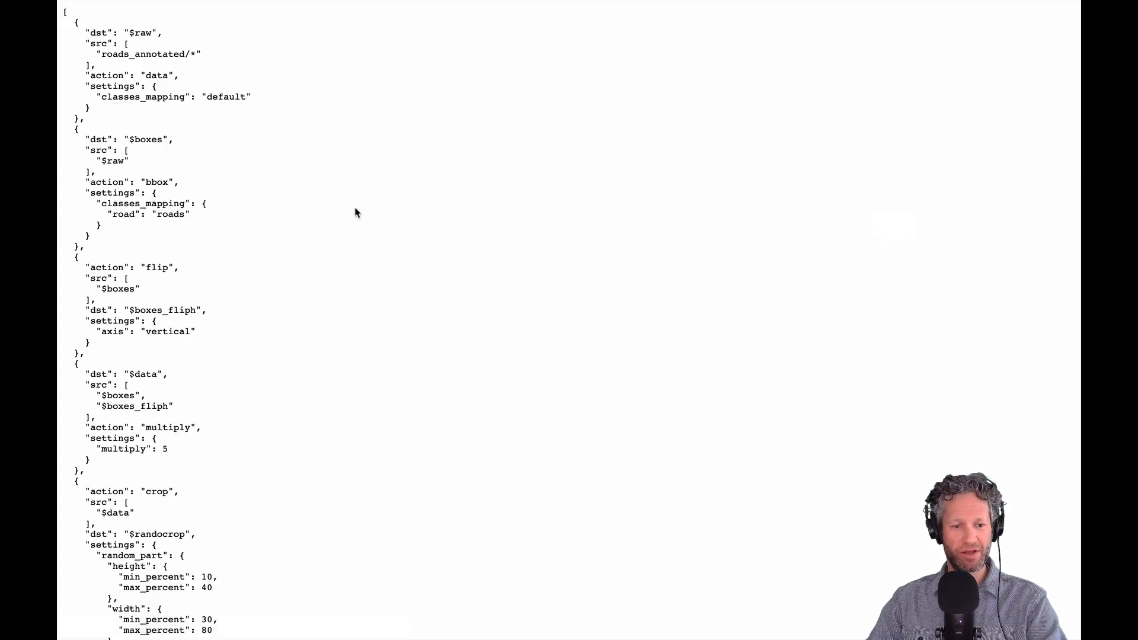
key(ctrl+a)
key(ctrl+Tab)
click(514, 196)
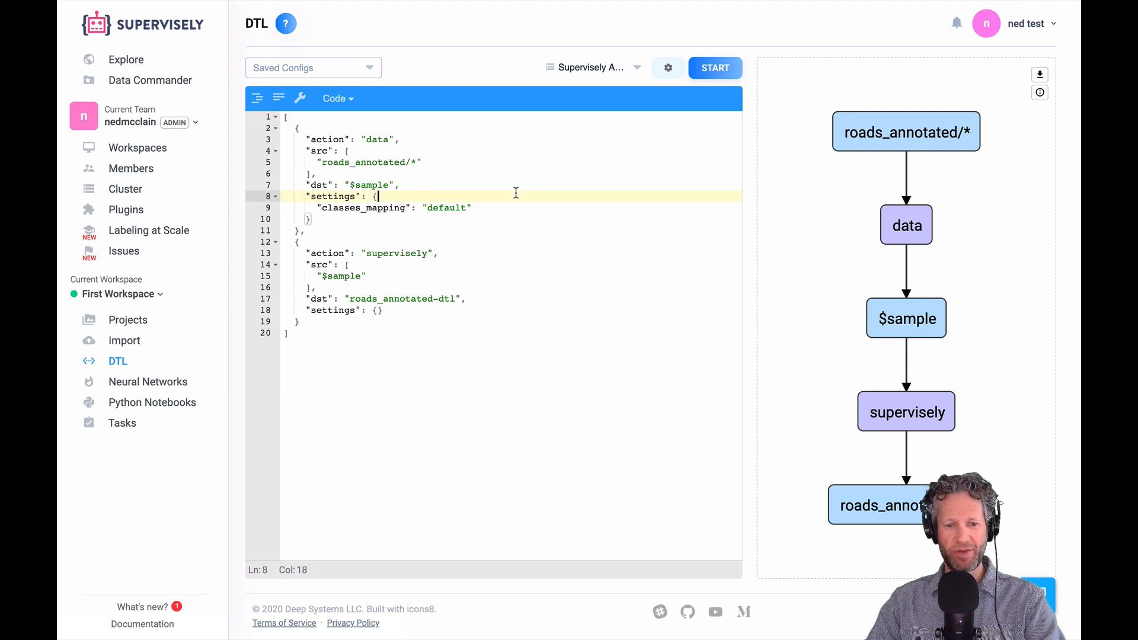
Step: Replace the DTL config with the pasted 171-line augmentation pipeline
key(ctrl+a)
key(ctrl+v)
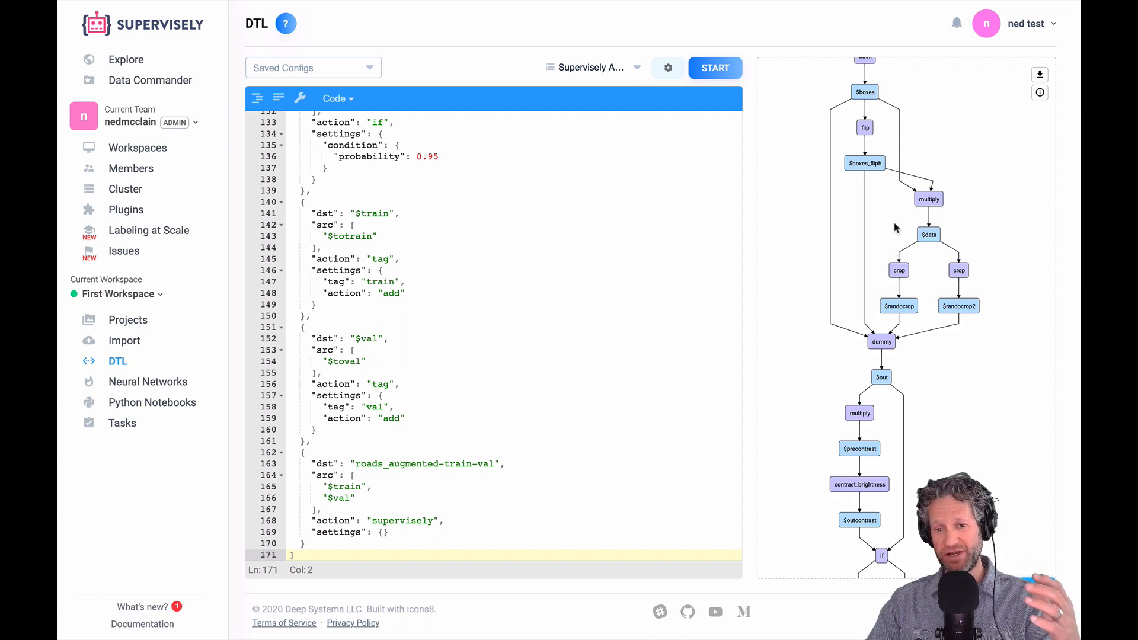
scroll(892, 201, up, 5)
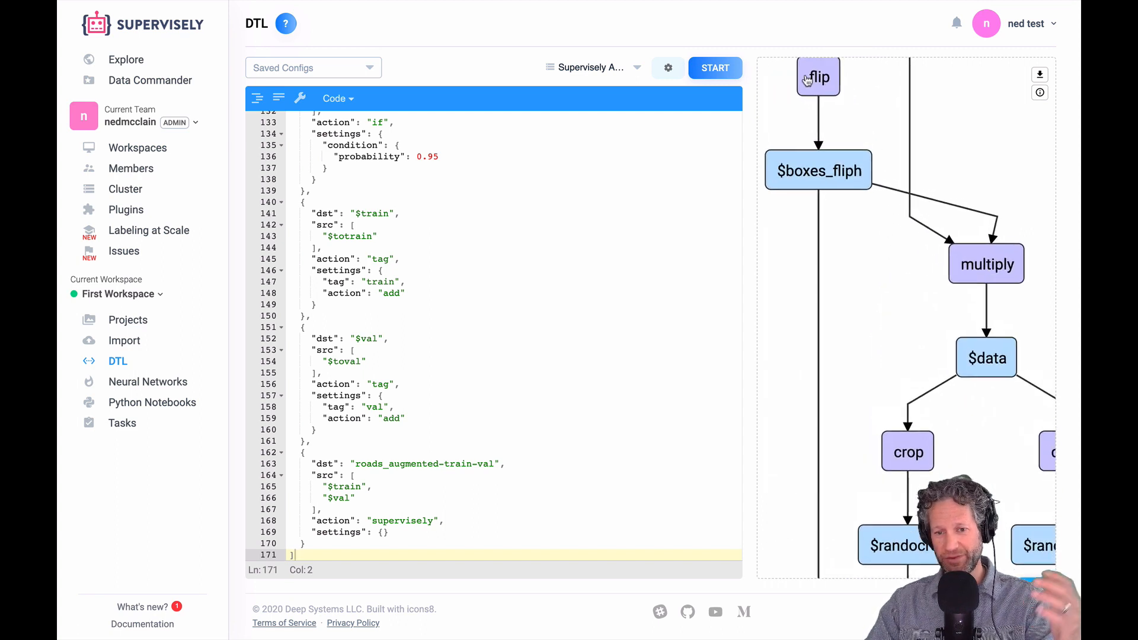
Step: Pan the graph to review the crop, contrast_brightness, tag and output nodes
drag(960, 403, 852, 47)
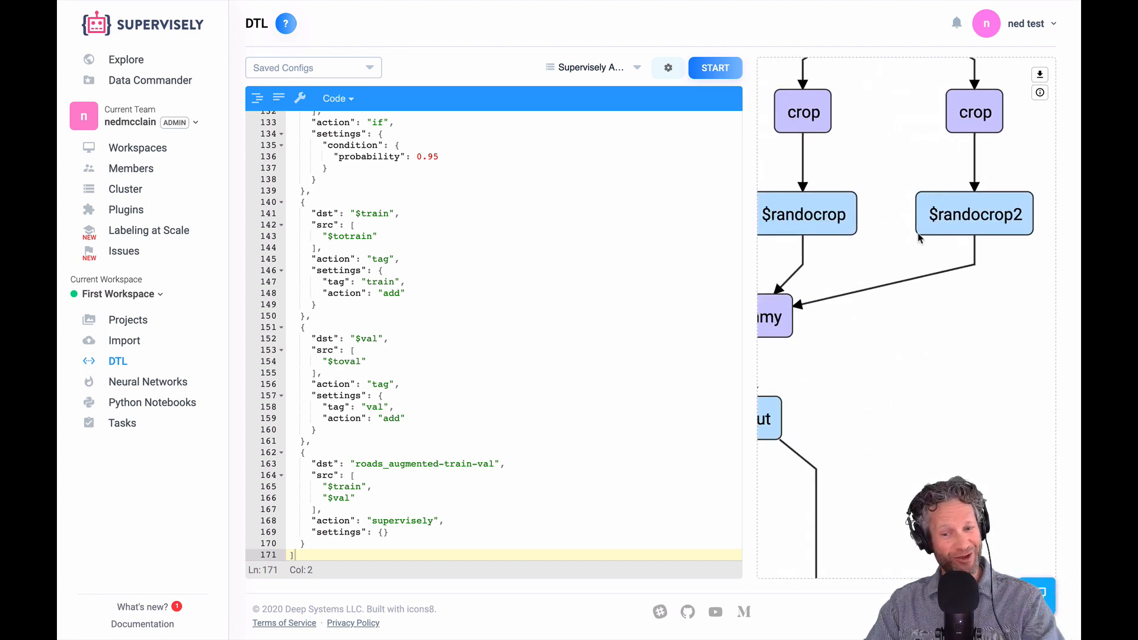
drag(919, 238, 1067, 65)
drag(919, 338, 973, 104)
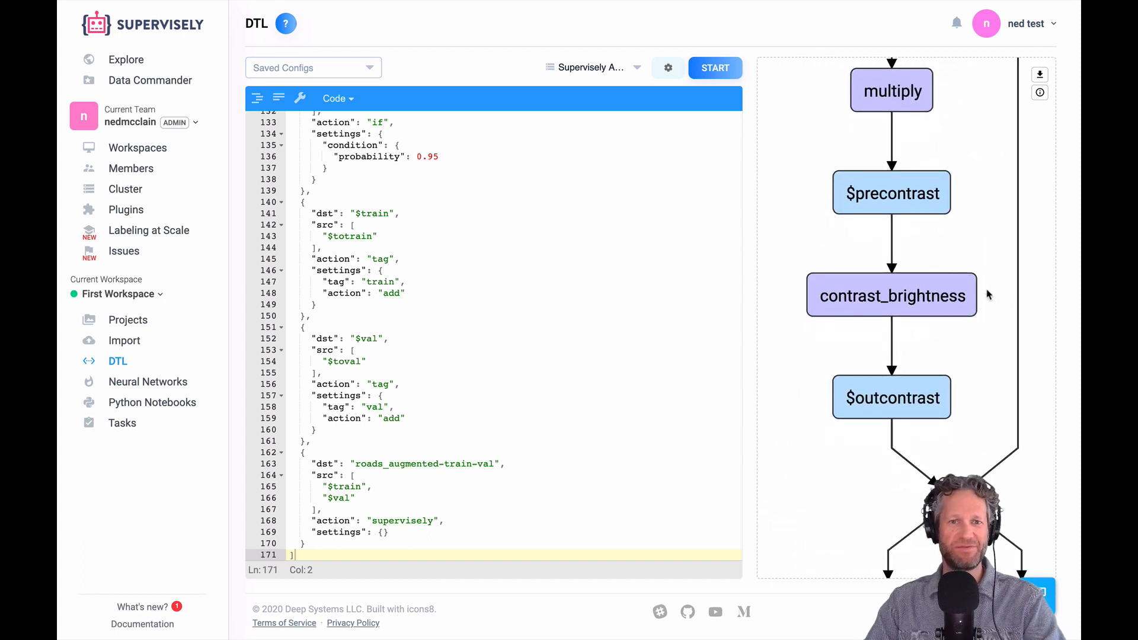
drag(999, 429, 979, 69)
drag(997, 330, 952, 248)
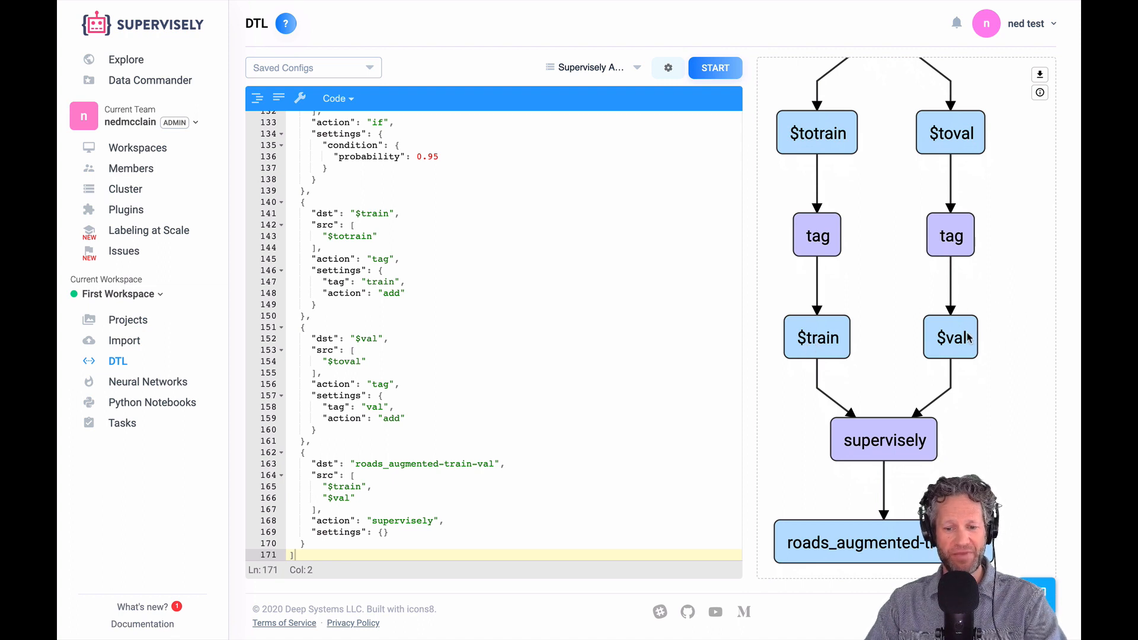
Step: Start the DTL augmentation job on the Glamorous Gayal agent to produce roads_augmented-train-val
click(619, 71)
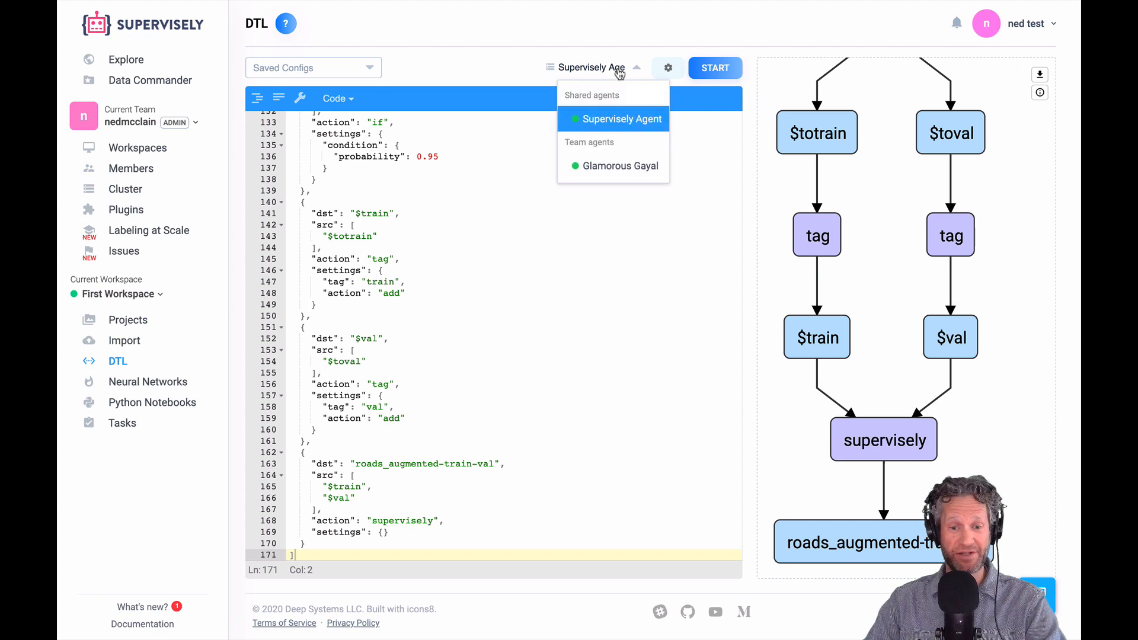
click(611, 169)
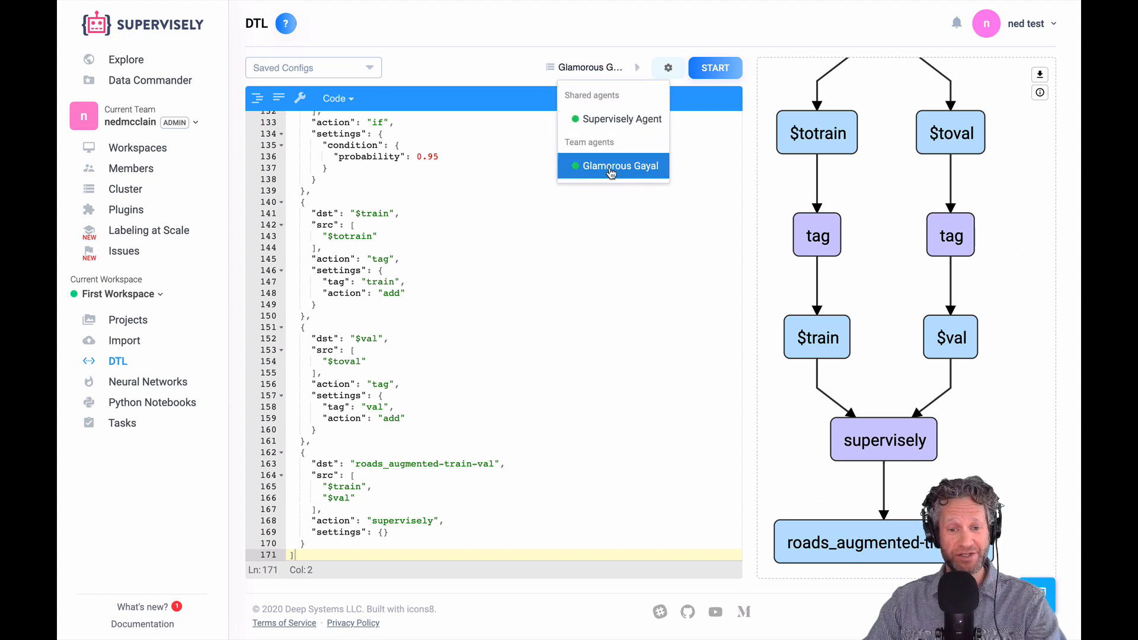
click(715, 68)
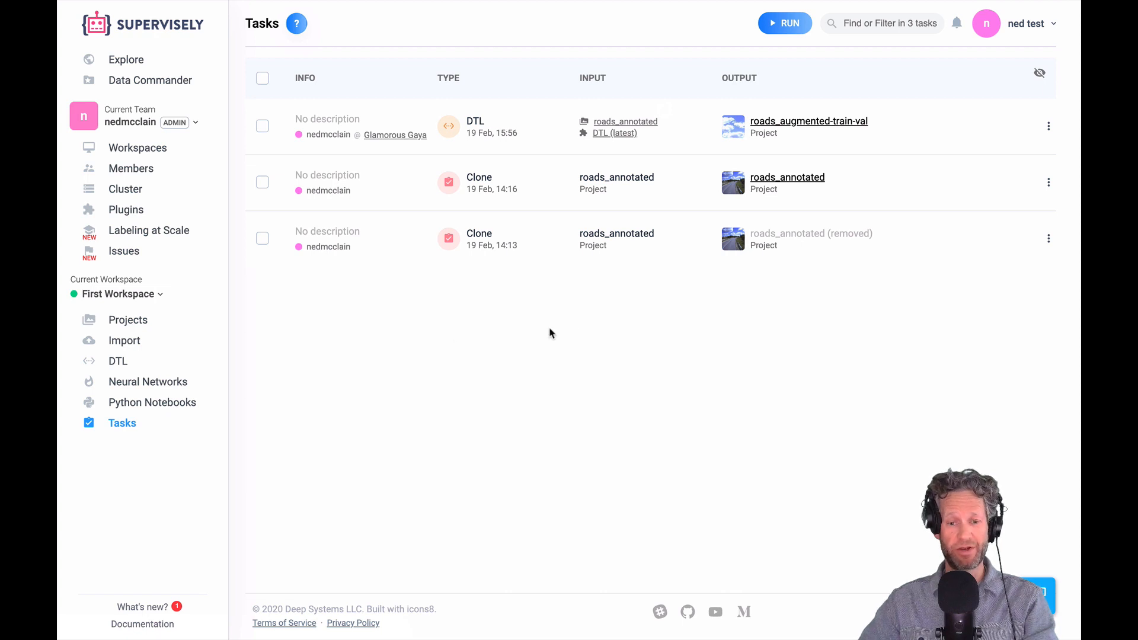
Step: Inspect roads_augmented-train-val, then clone YOLO v3 (COCO) from the Model Zoo into the workspace
click(119, 323)
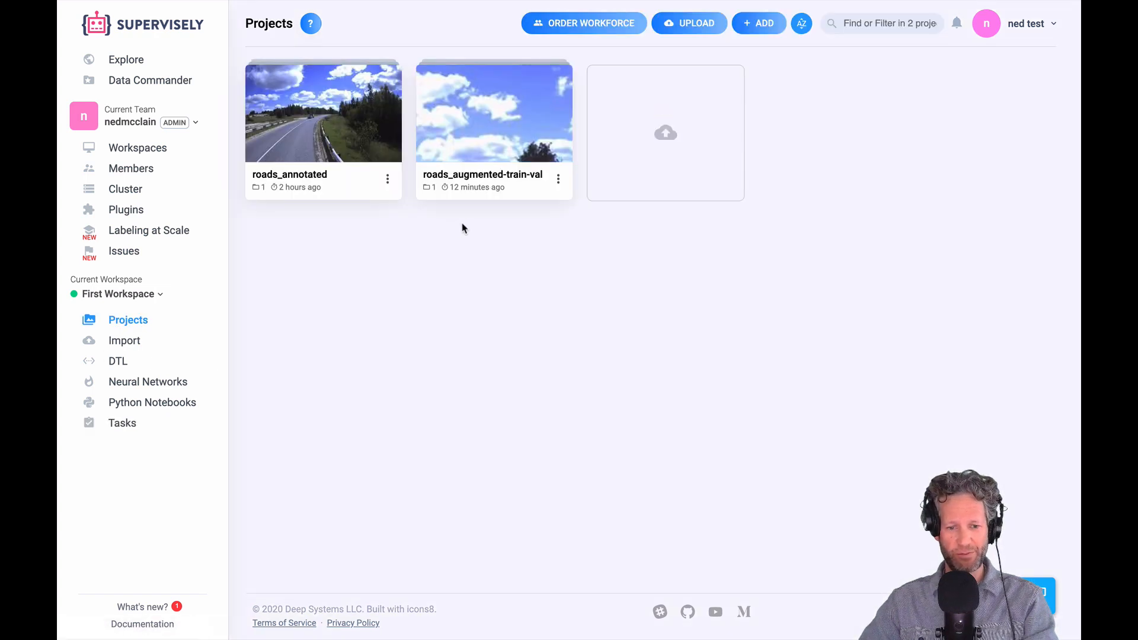
click(465, 179)
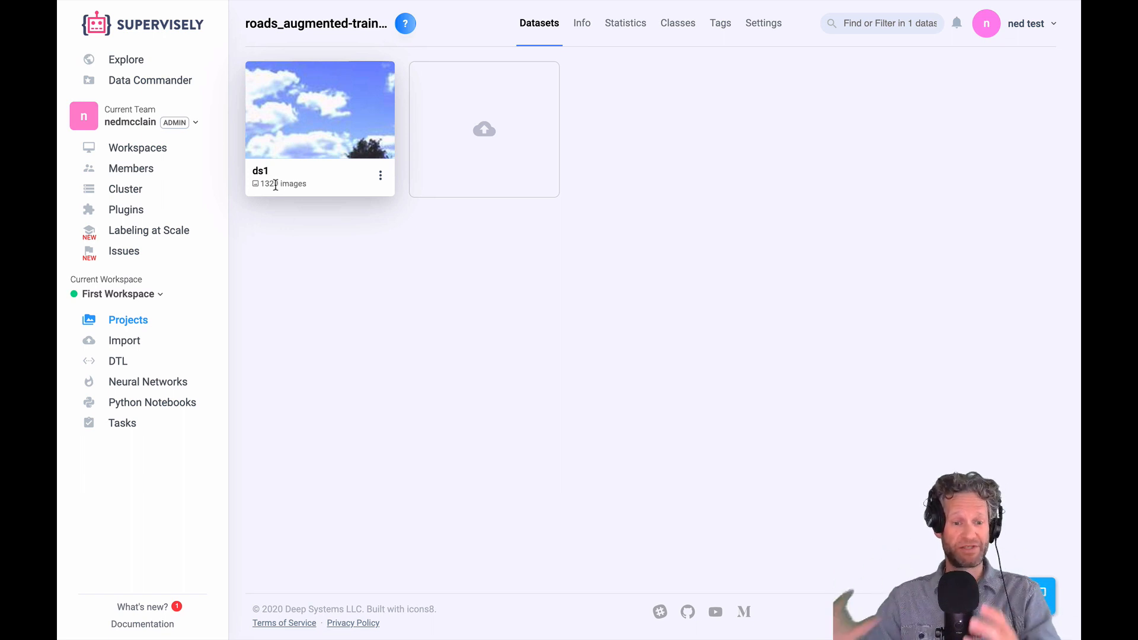
click(125, 386)
click(671, 23)
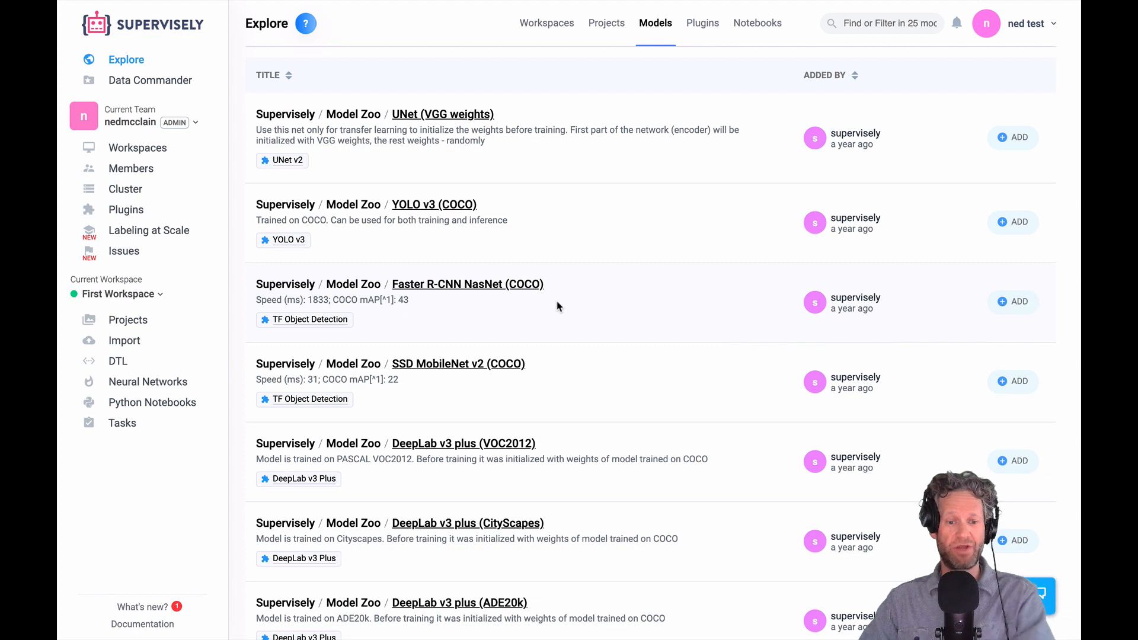
click(1010, 221)
click(688, 319)
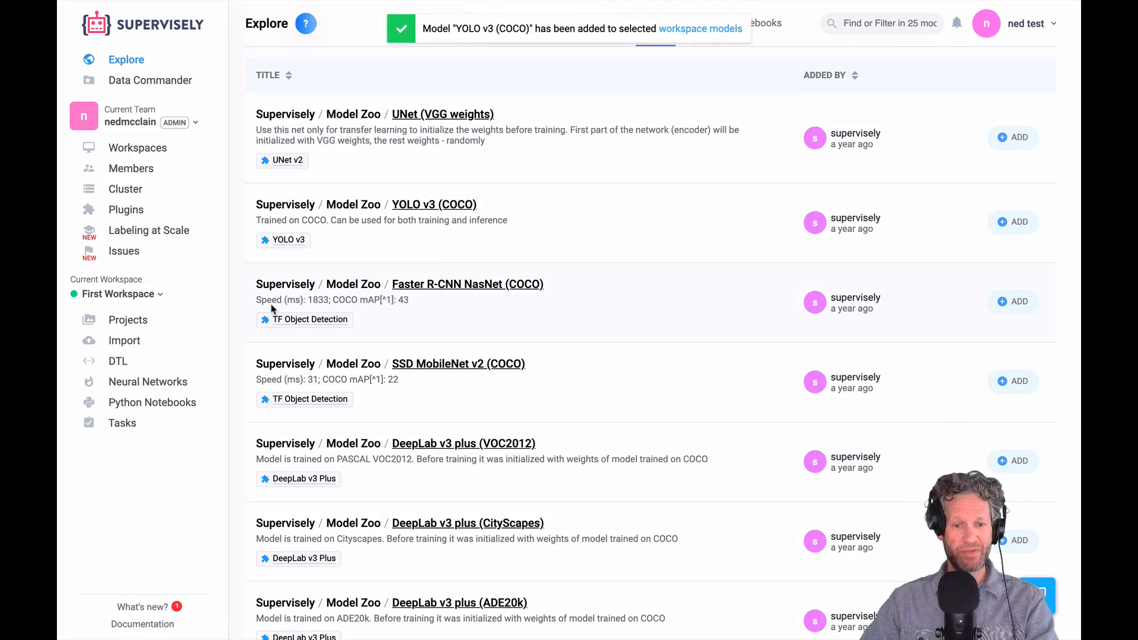
click(159, 381)
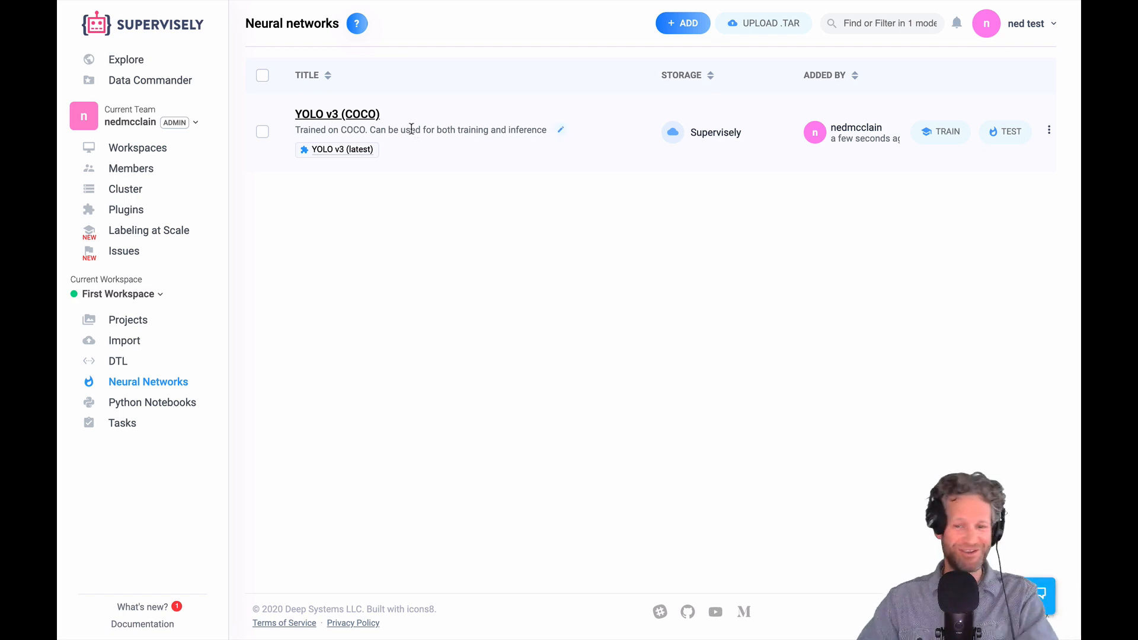
Step: Set up YOLO v3 (COCO) training on roads_augmented-train-val with result title yolo-roads
click(940, 132)
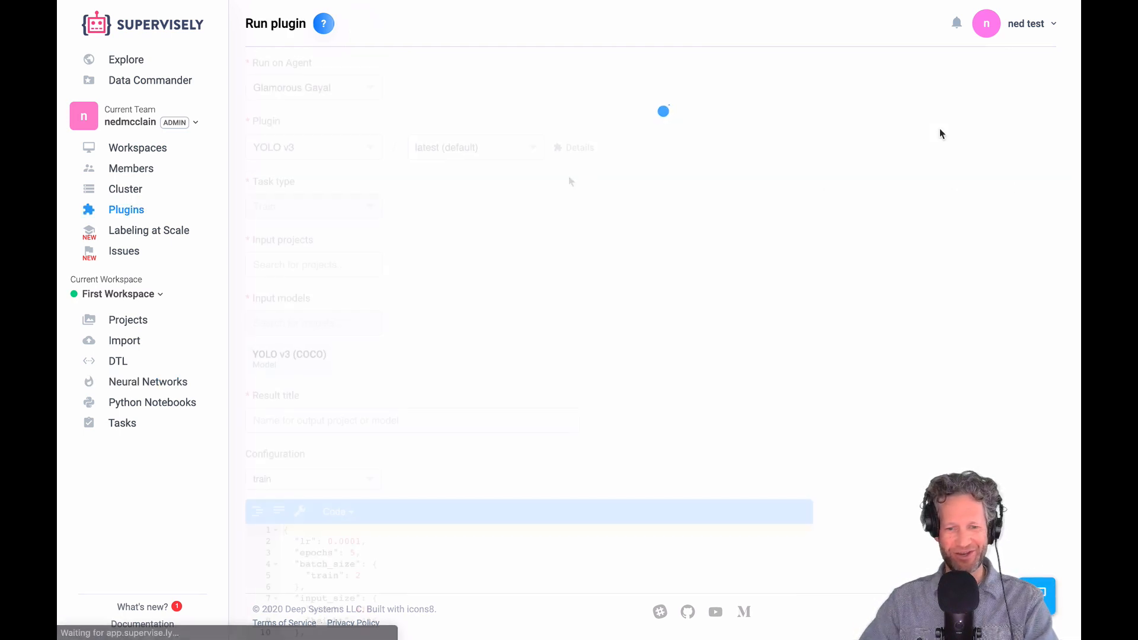
click(344, 262)
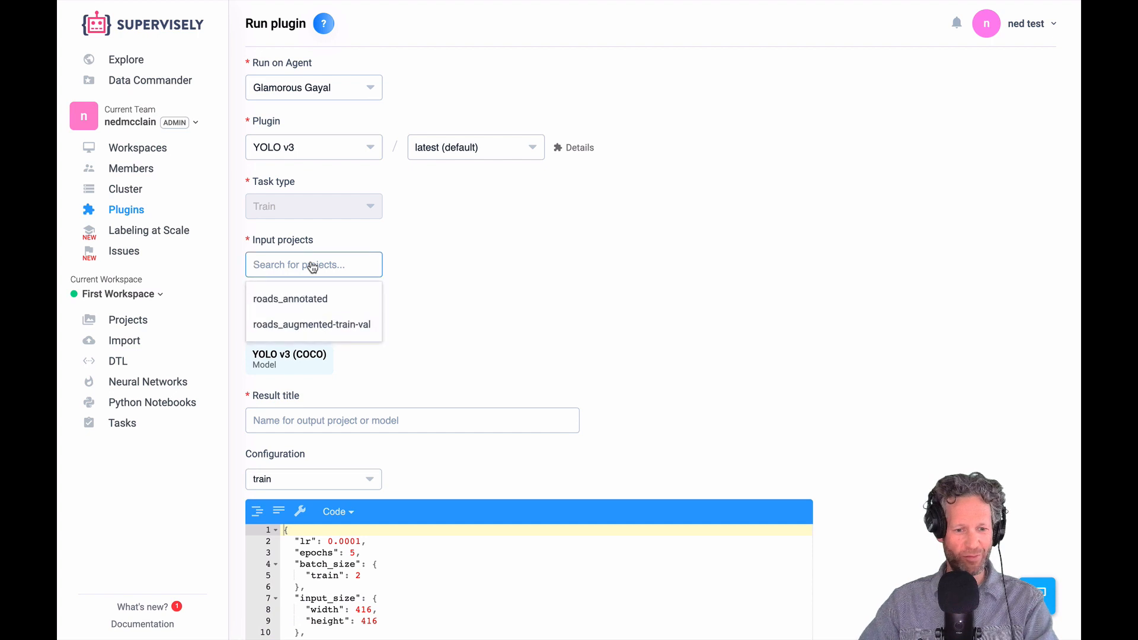
click(336, 328)
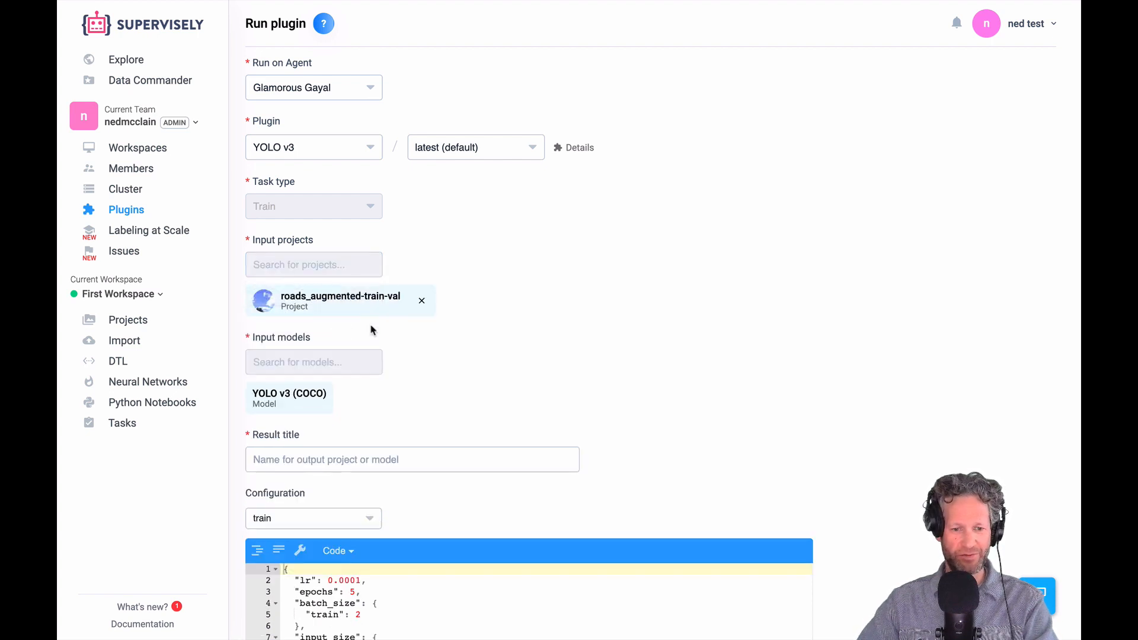
scroll(481, 320, down, 5)
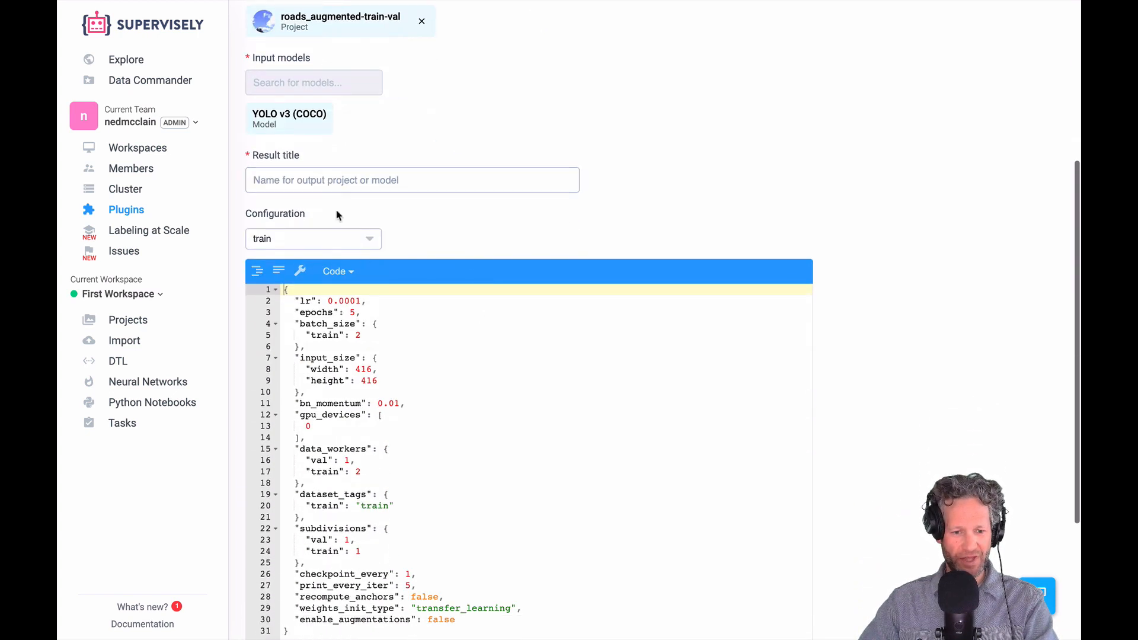
click(340, 179)
text(yolo-roads)
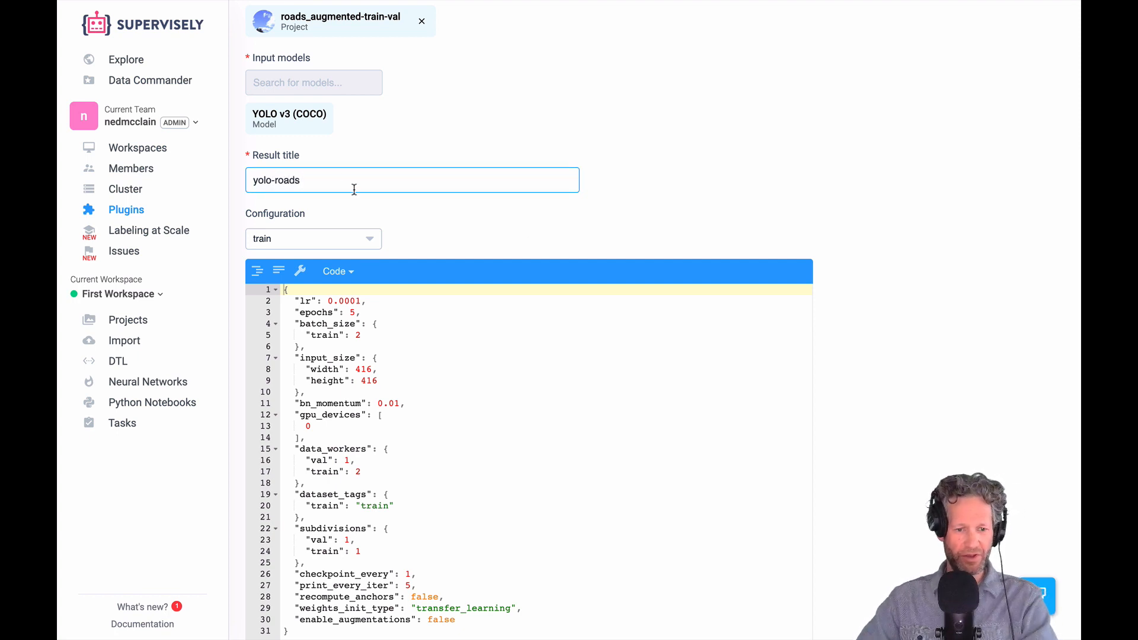
scroll(474, 277, down, 2)
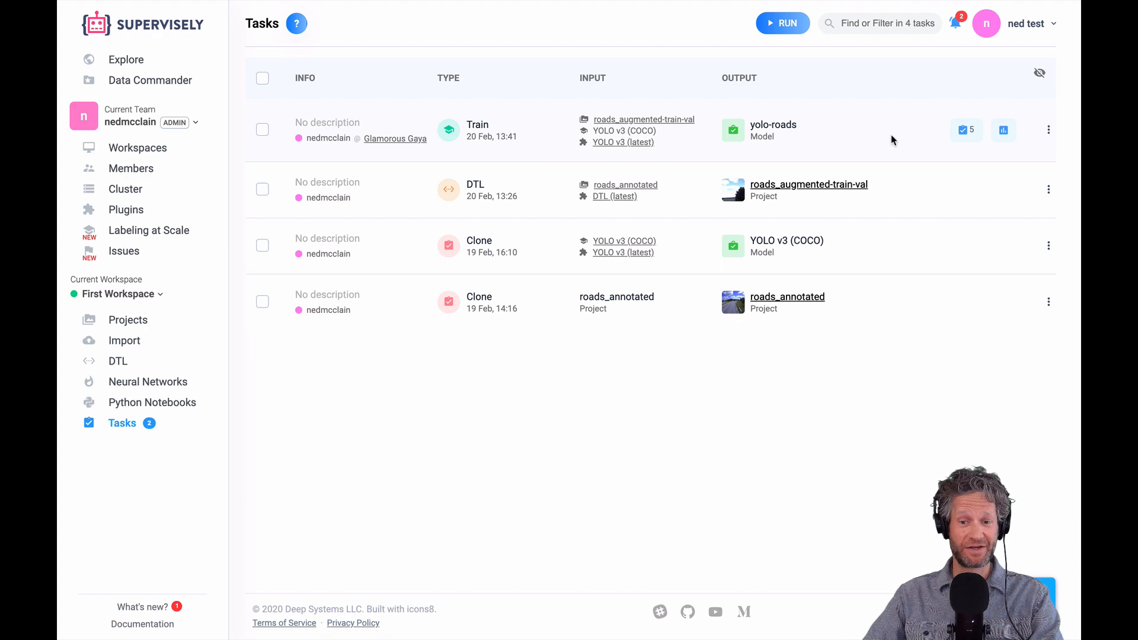
Step: Create model yolo-roads-best from the epoch 3 checkpoint with the lowest validation loss
click(966, 132)
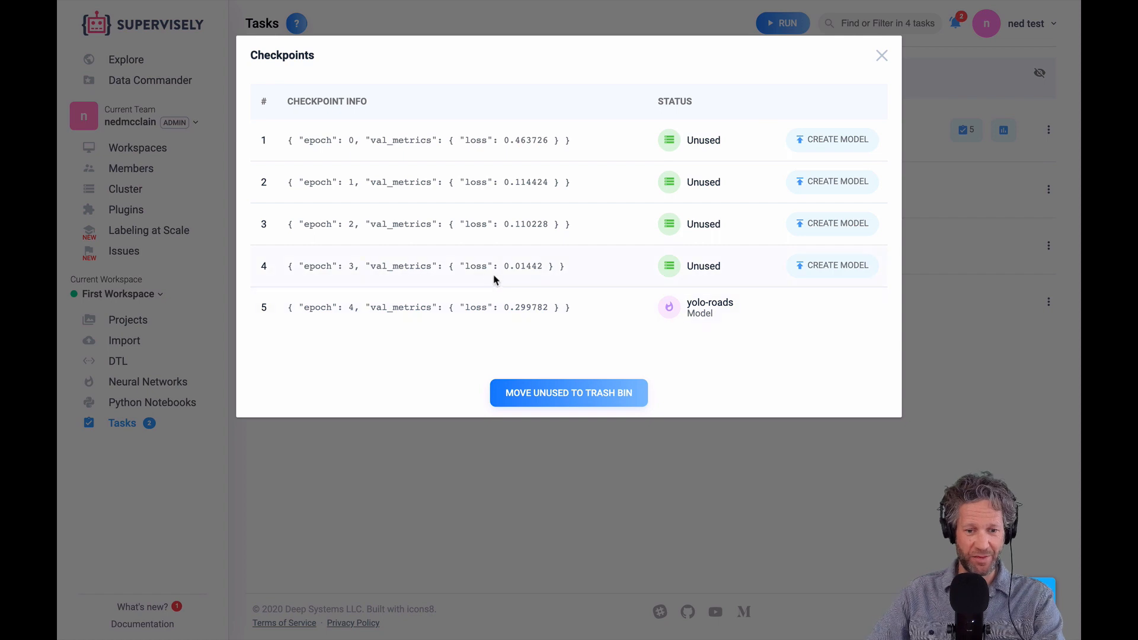
drag(516, 267, 574, 274)
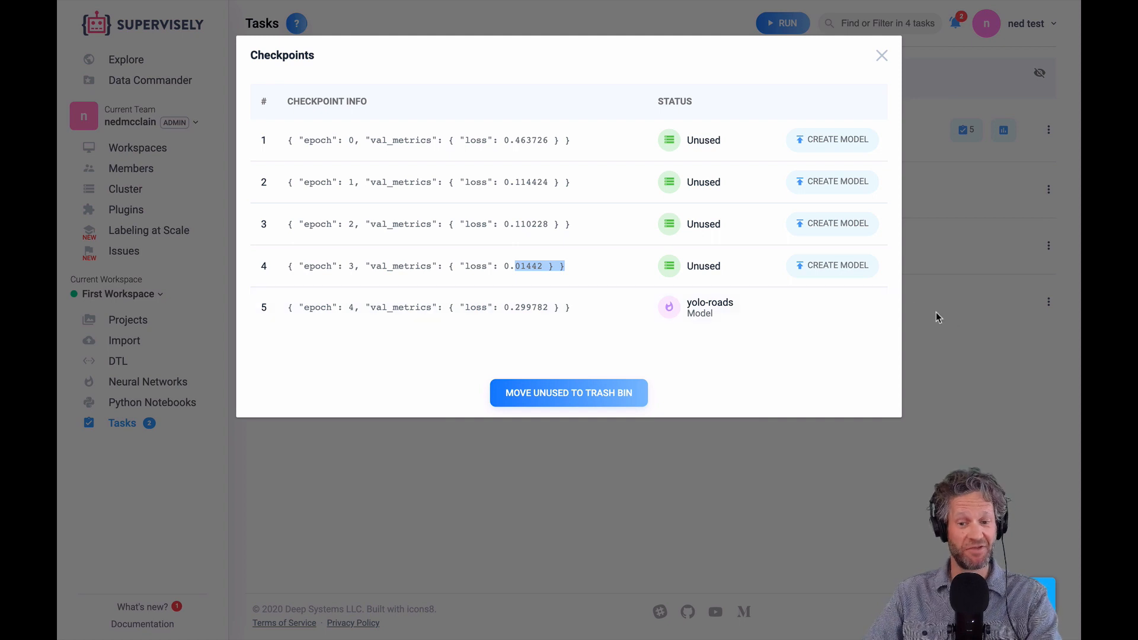
click(824, 269)
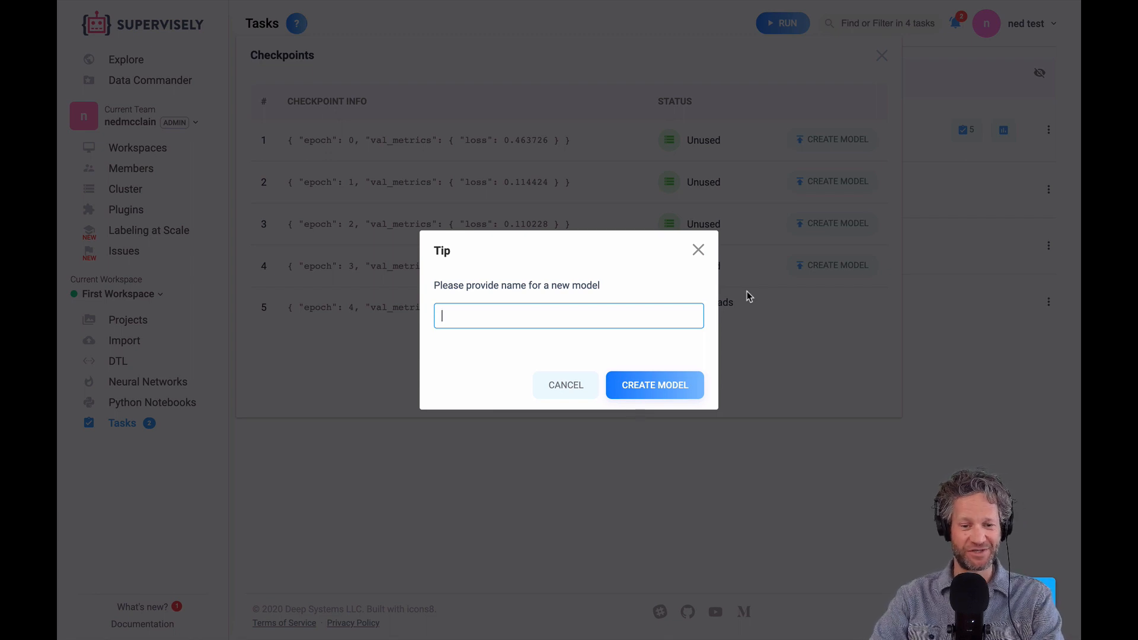
text(yolo)
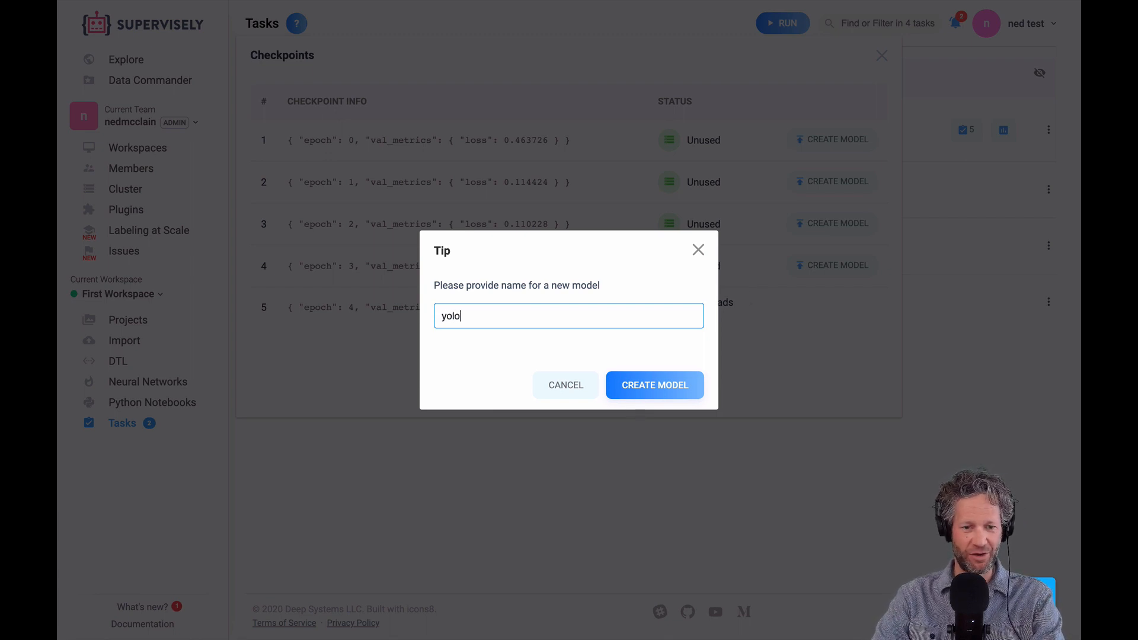
text(-roads-b)
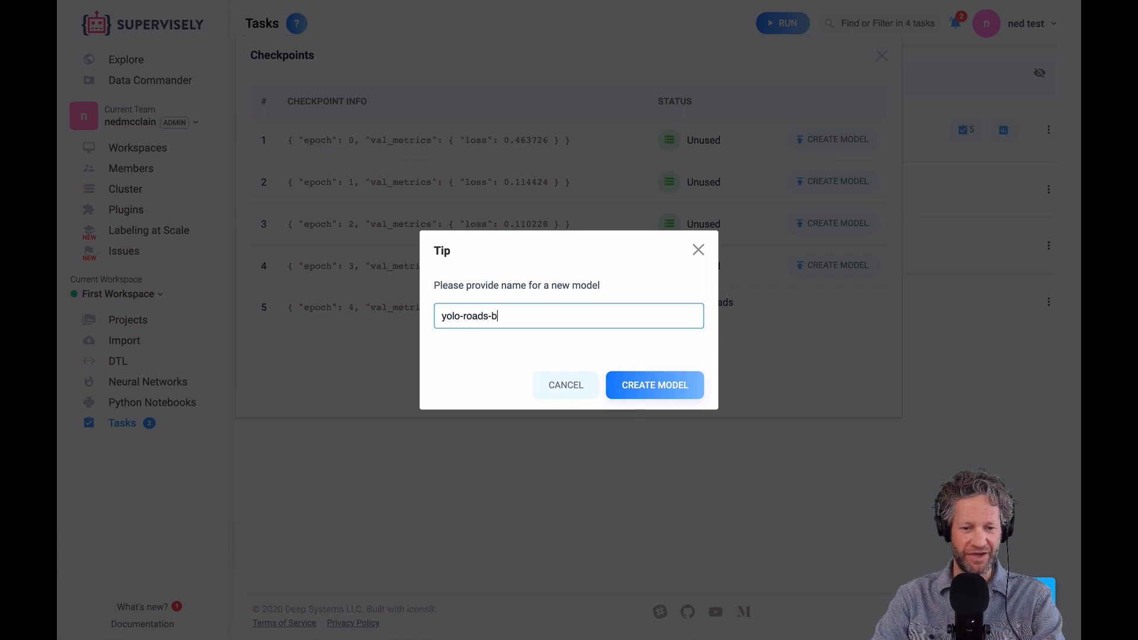
text(est)
key(Return)
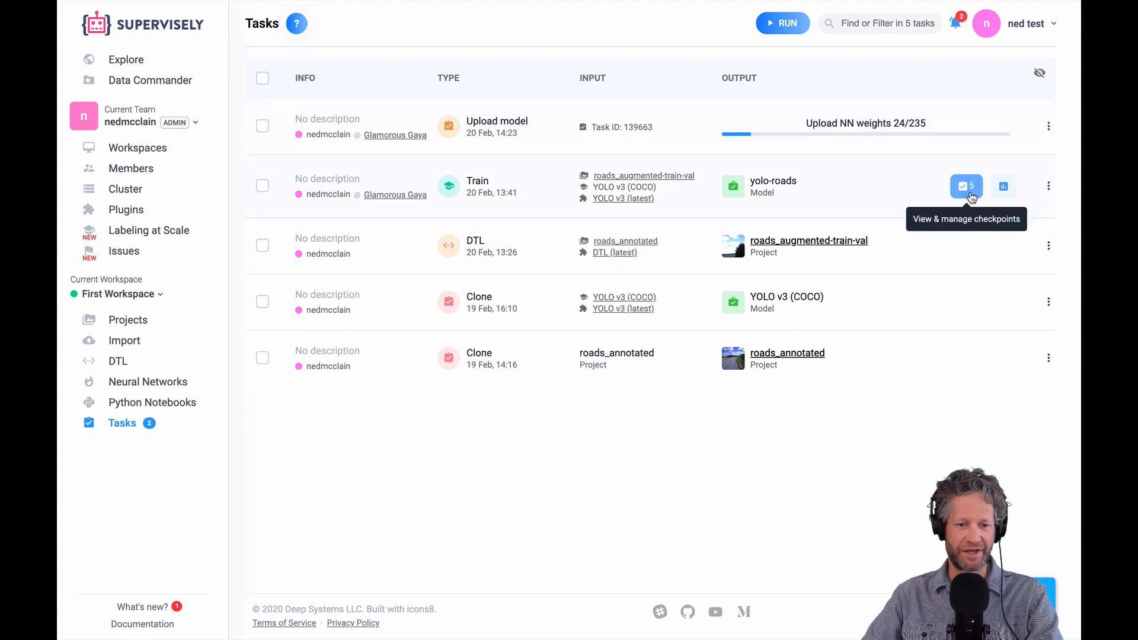
Step: Review the Train task's loss chart, then show the neural networks list including yolo-roads-best
click(1003, 187)
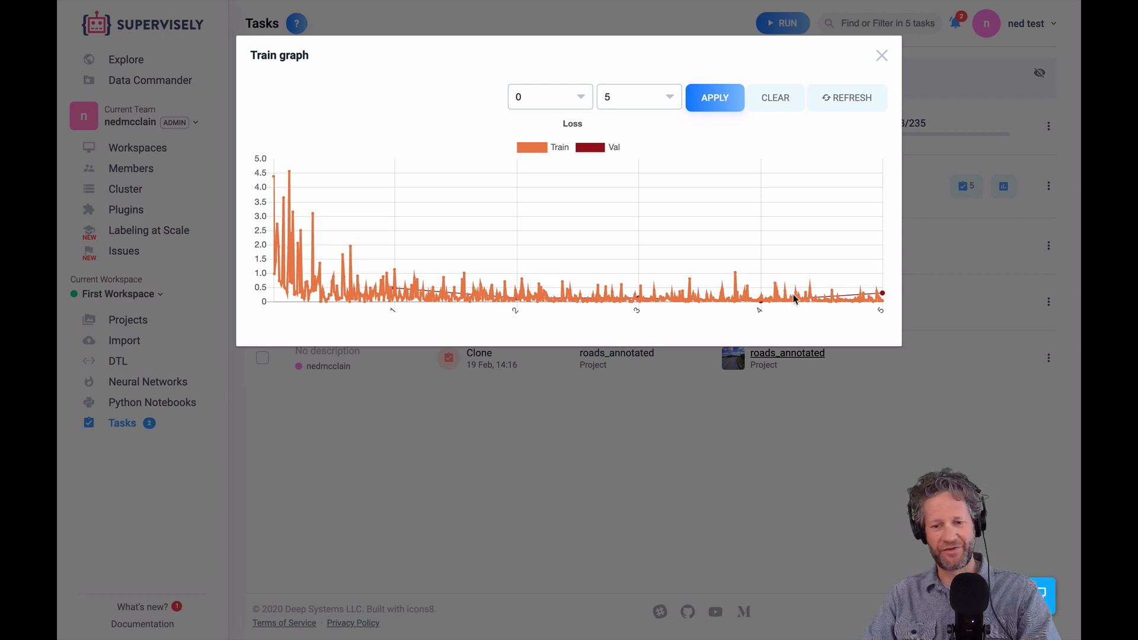
mouse_move(881, 305)
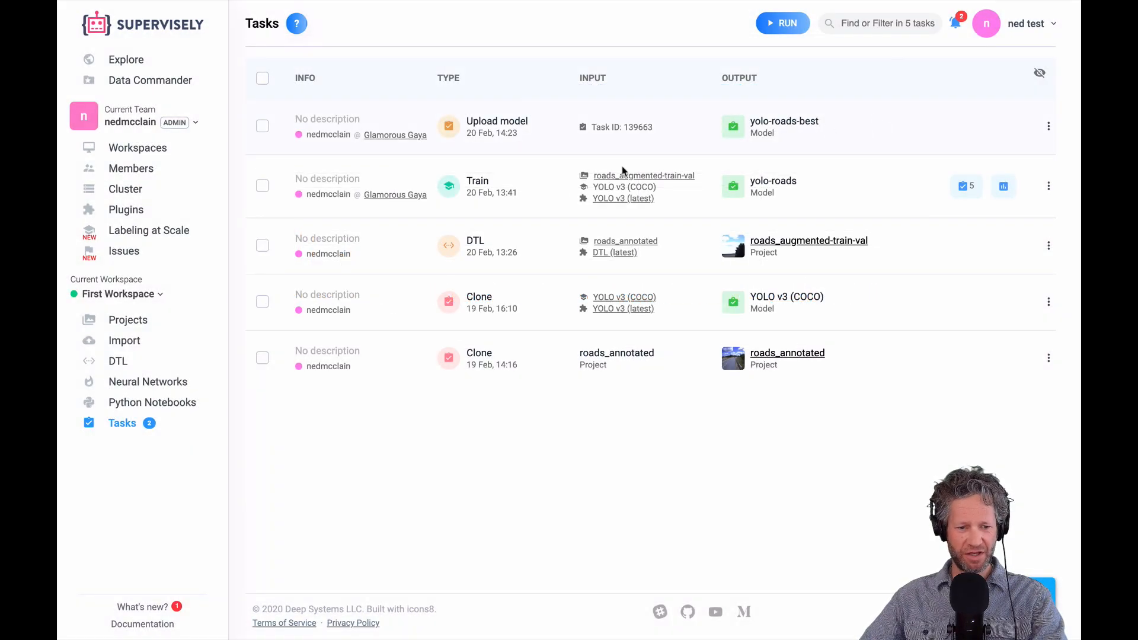
click(129, 385)
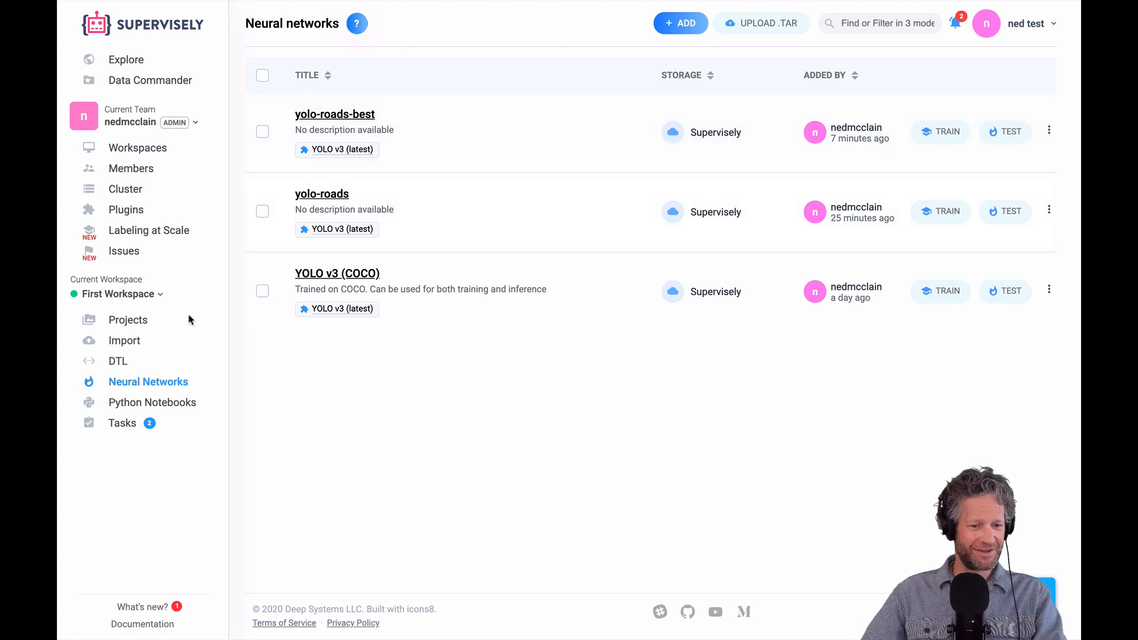
Step: Clone the 156-image roads_test demo project into First Workspace, then return to Neural Networks
click(135, 324)
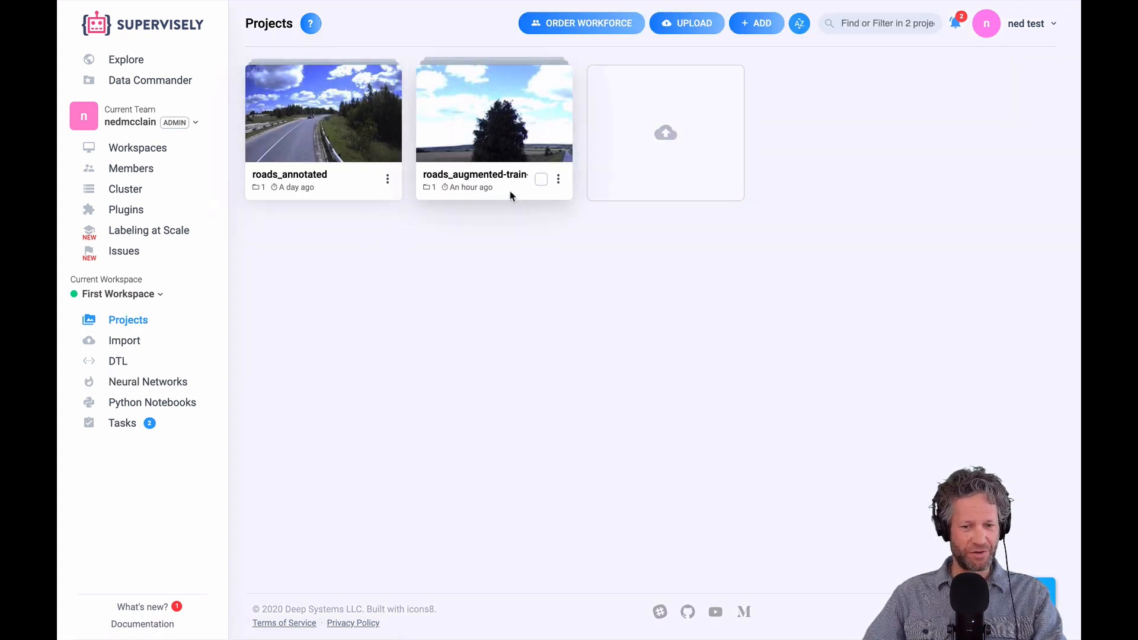
click(761, 22)
scroll(491, 294, down, 5)
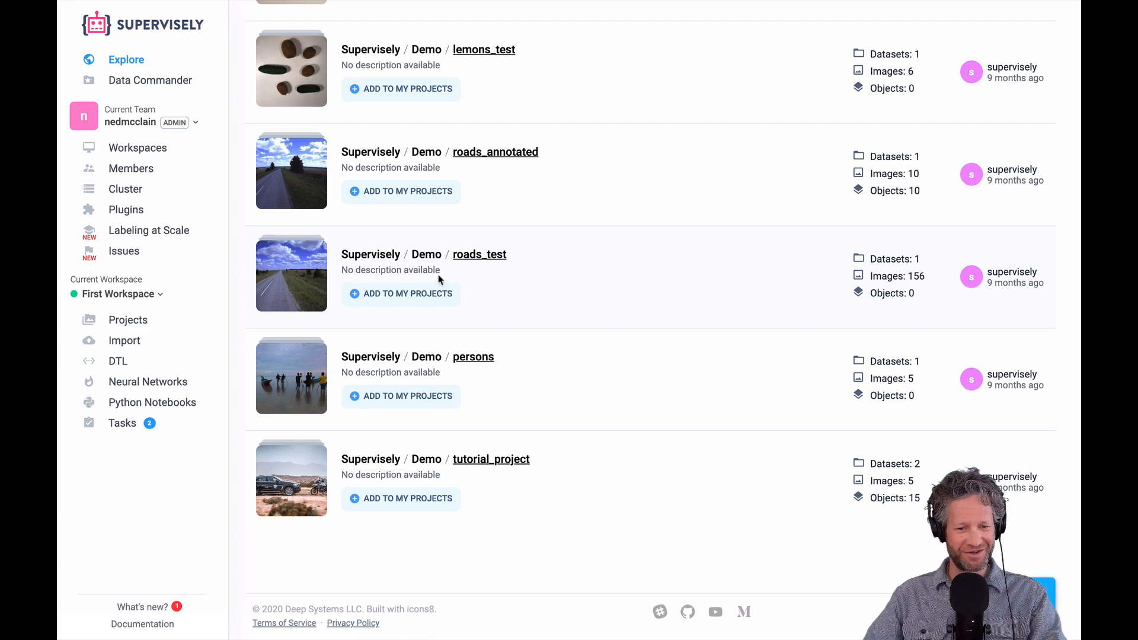
click(451, 294)
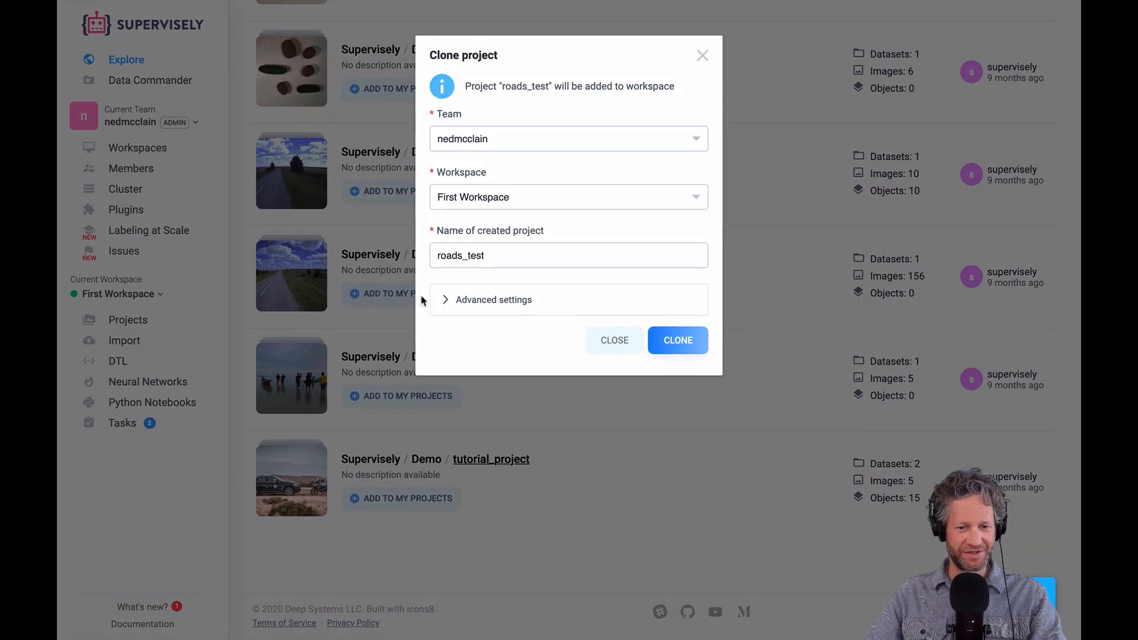
click(666, 340)
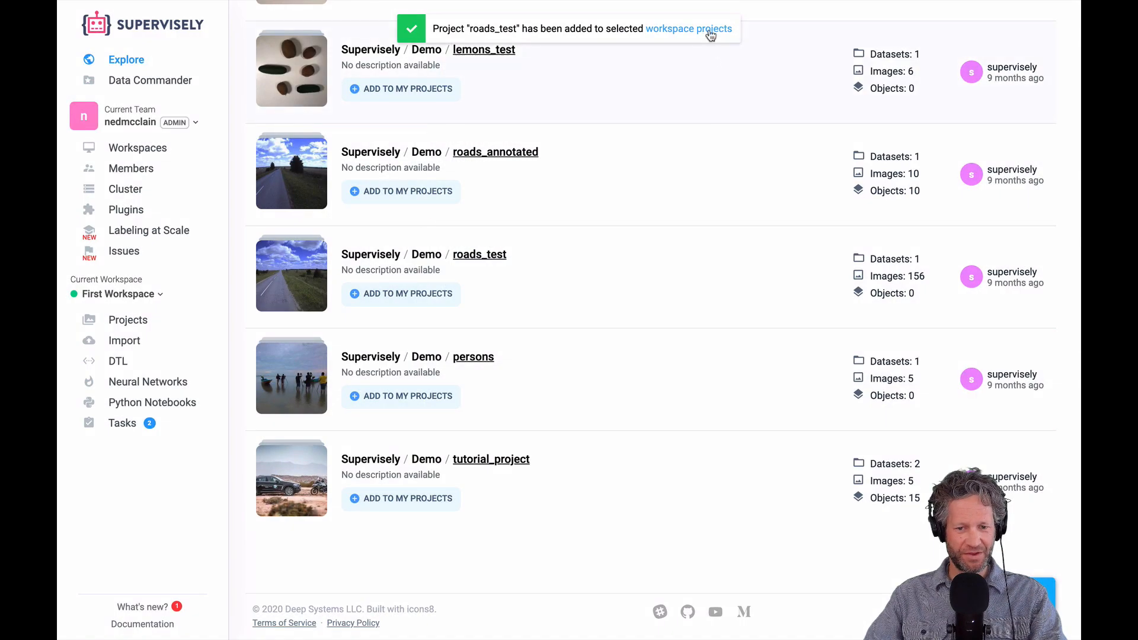
click(711, 34)
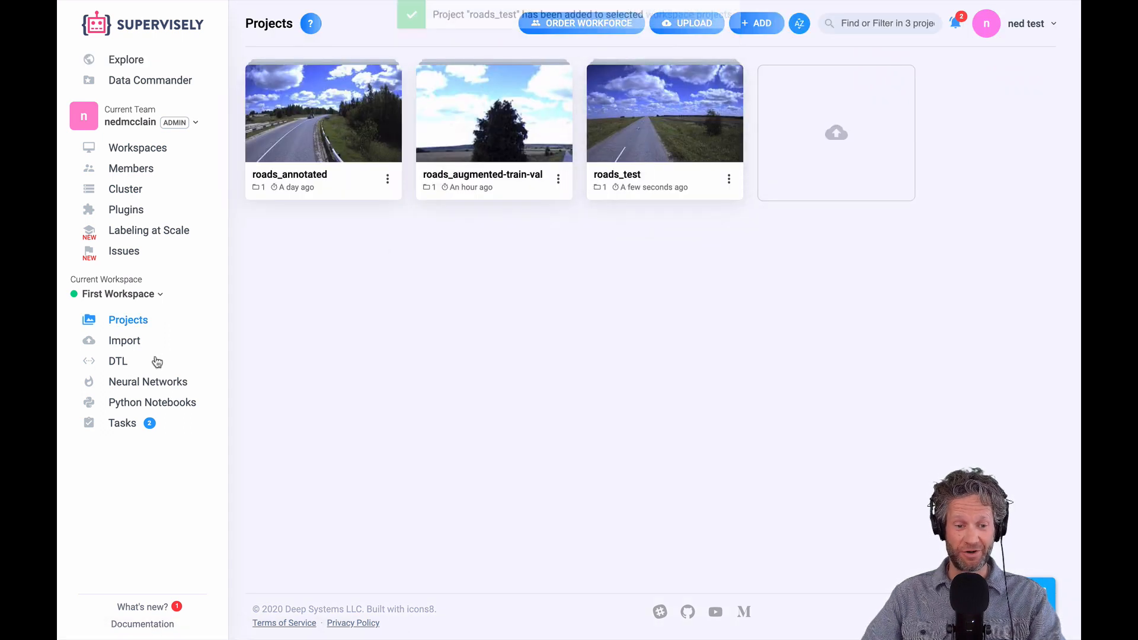
click(152, 383)
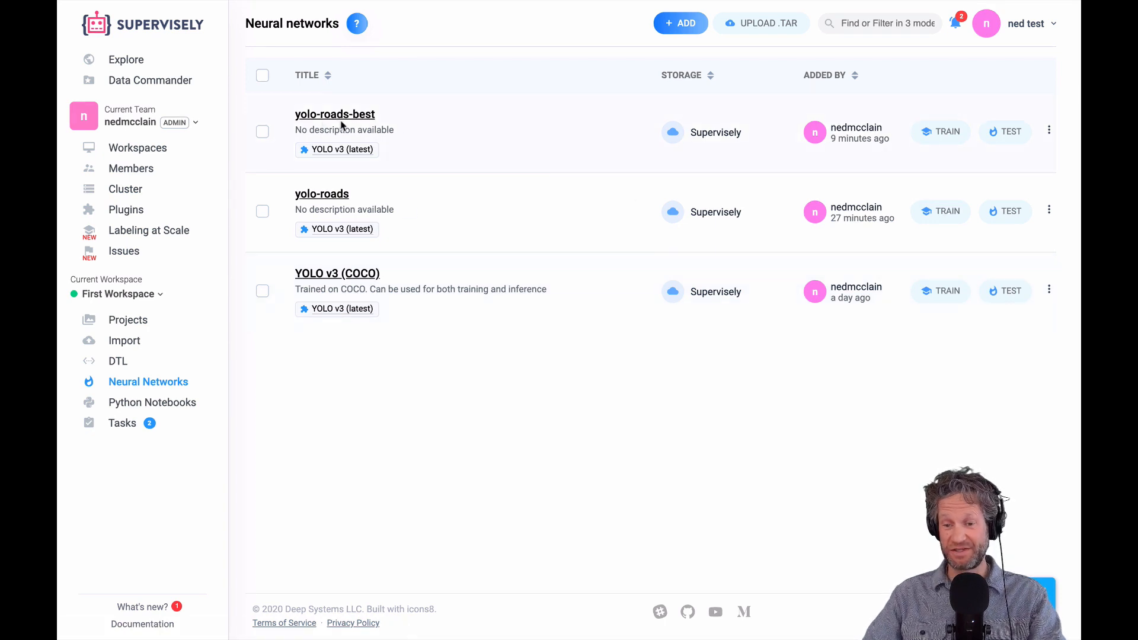
Step: Run yolo-roads-best inference on roads_test with result title test-output
click(1001, 133)
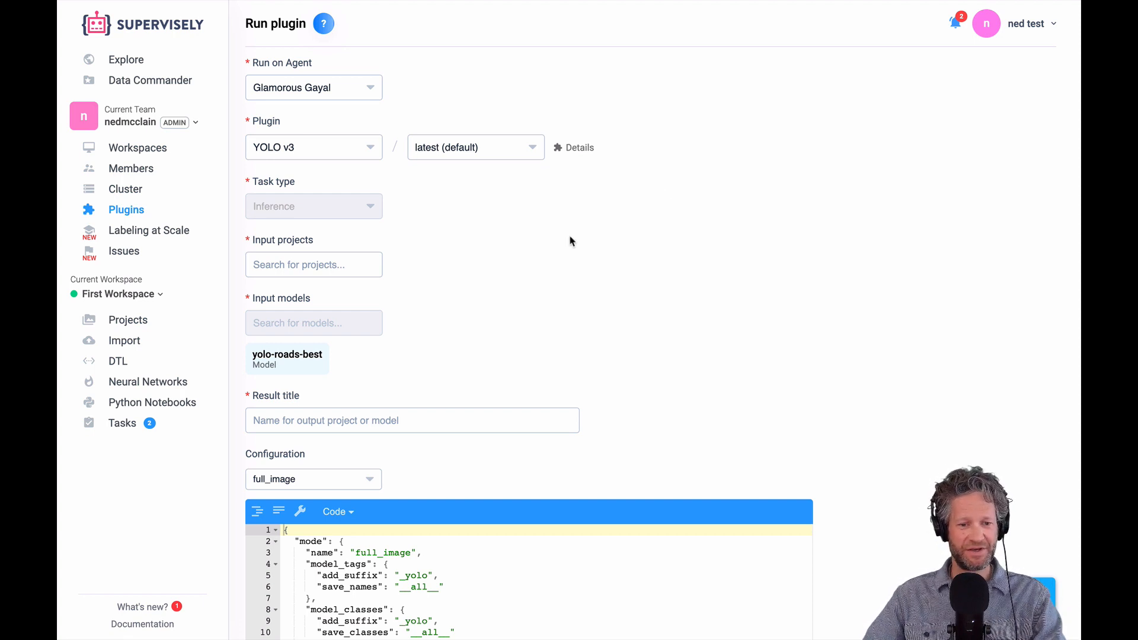
click(353, 270)
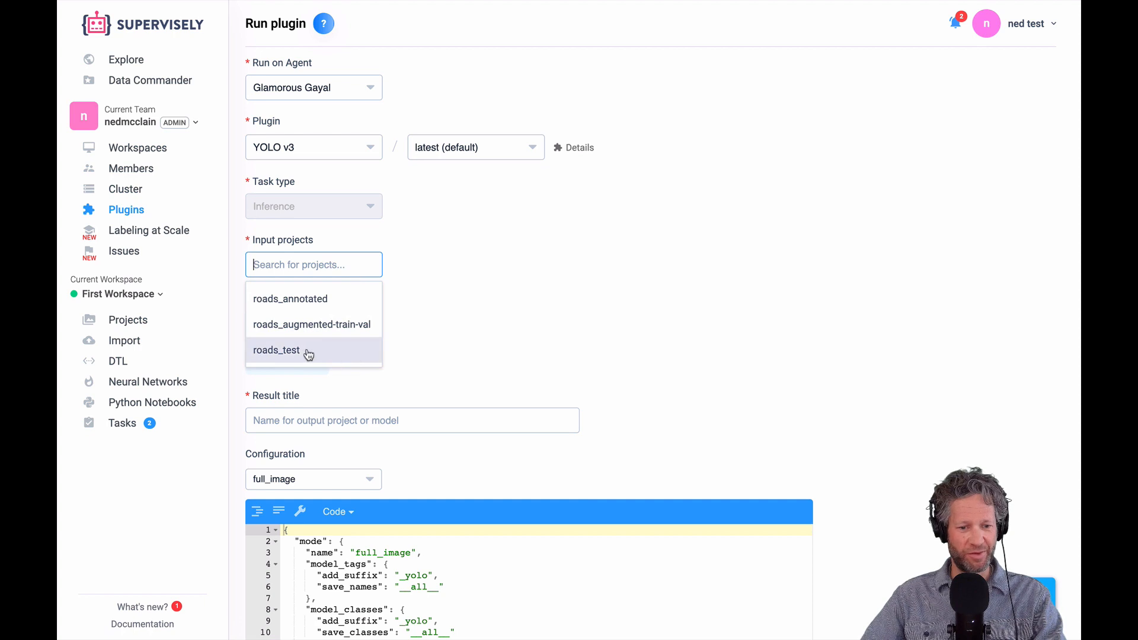
click(295, 351)
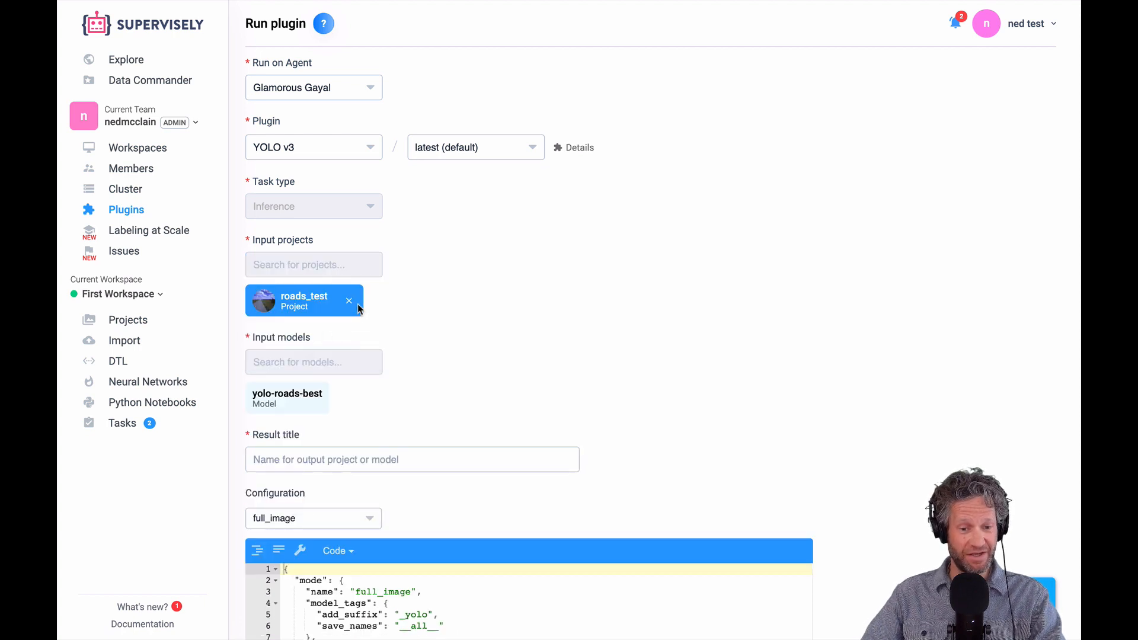
scroll(452, 321, down, 3)
click(287, 200)
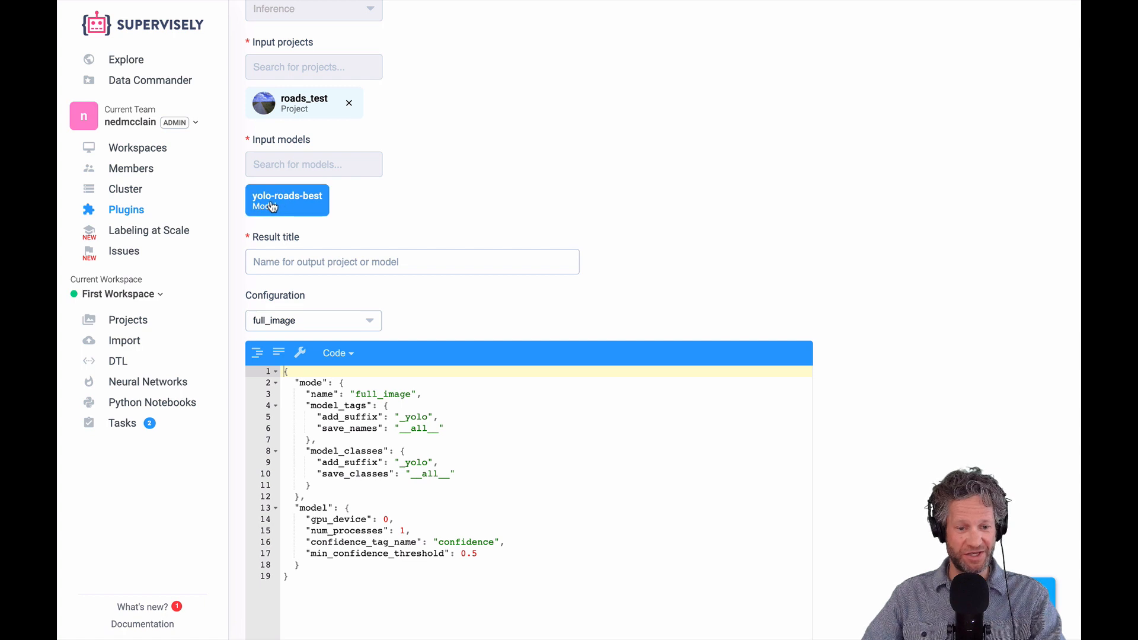
click(335, 262)
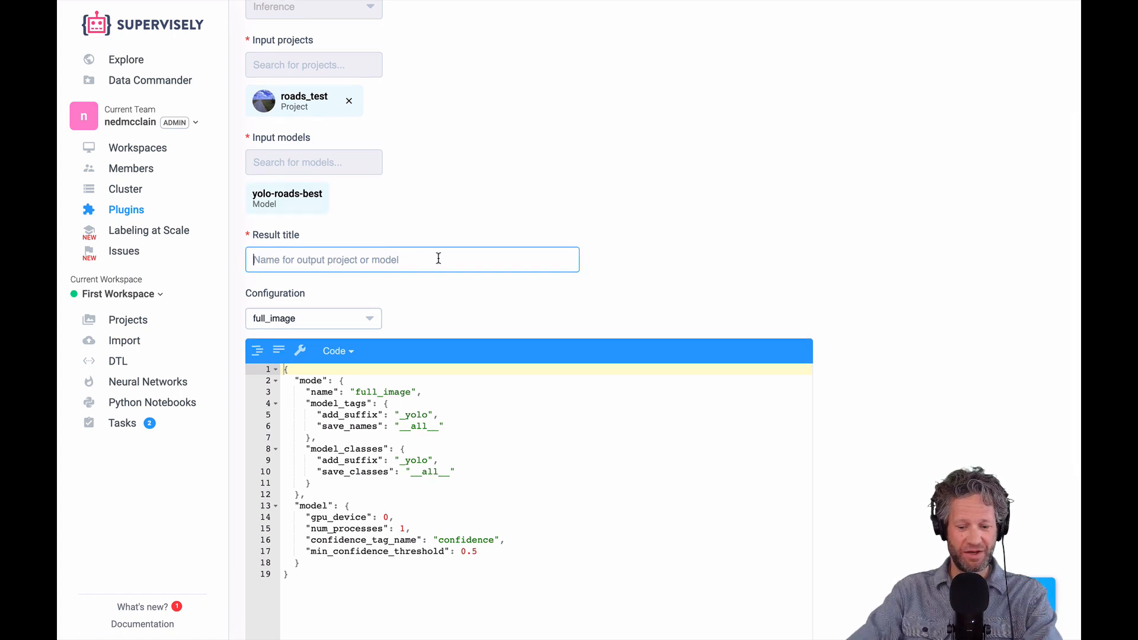
text(tes)
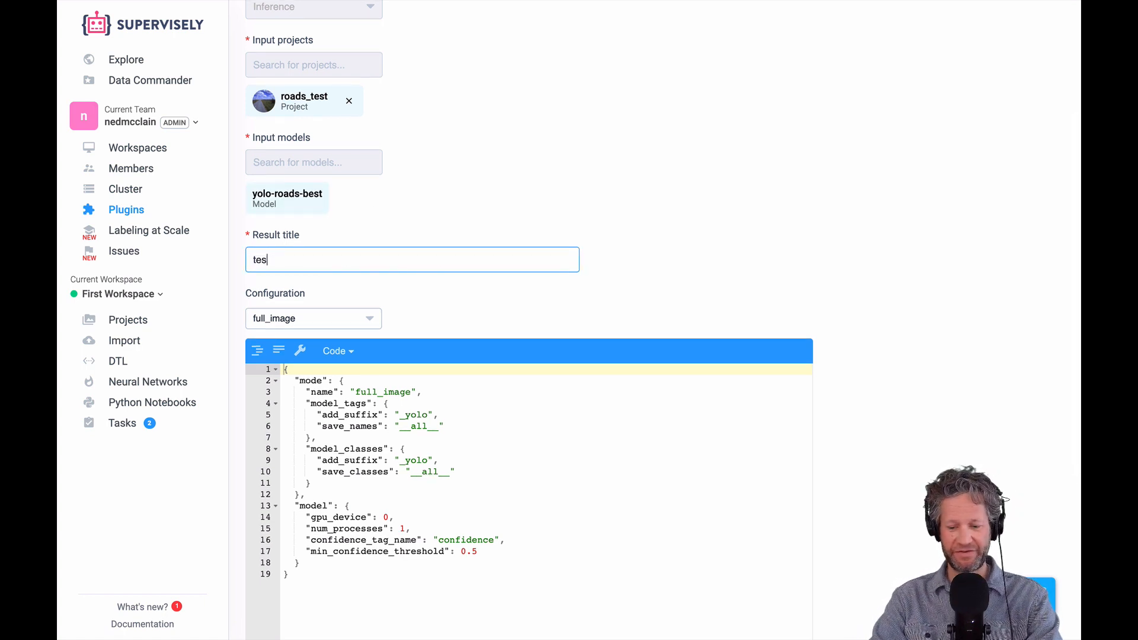
text(t-output)
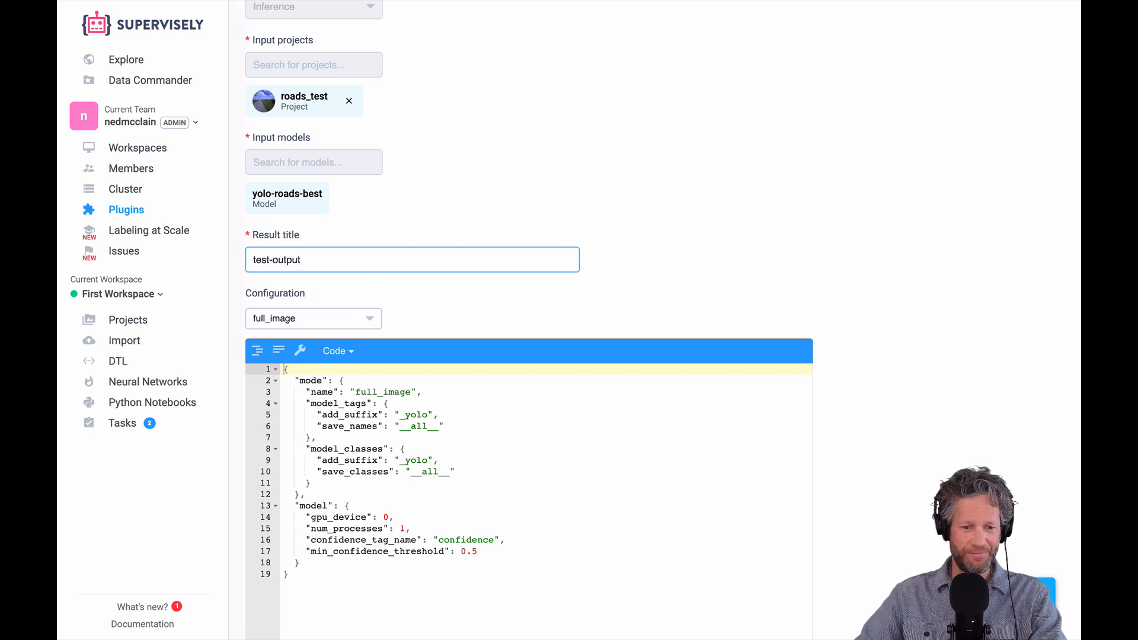
scroll(439, 279, down, 2)
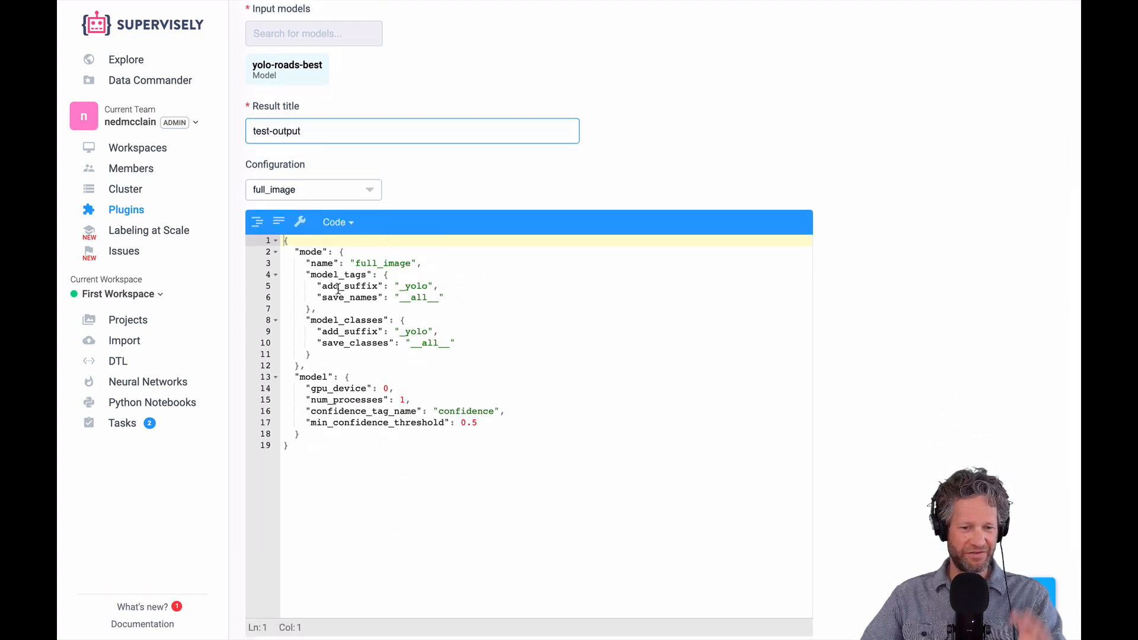
scroll(340, 371, down, 3)
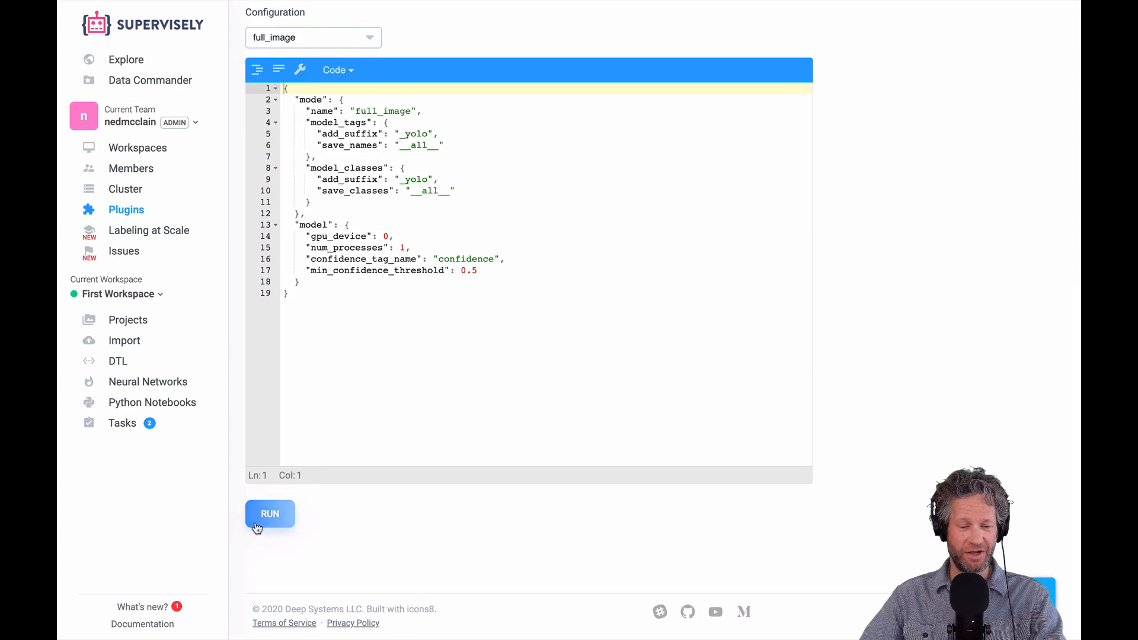
click(267, 516)
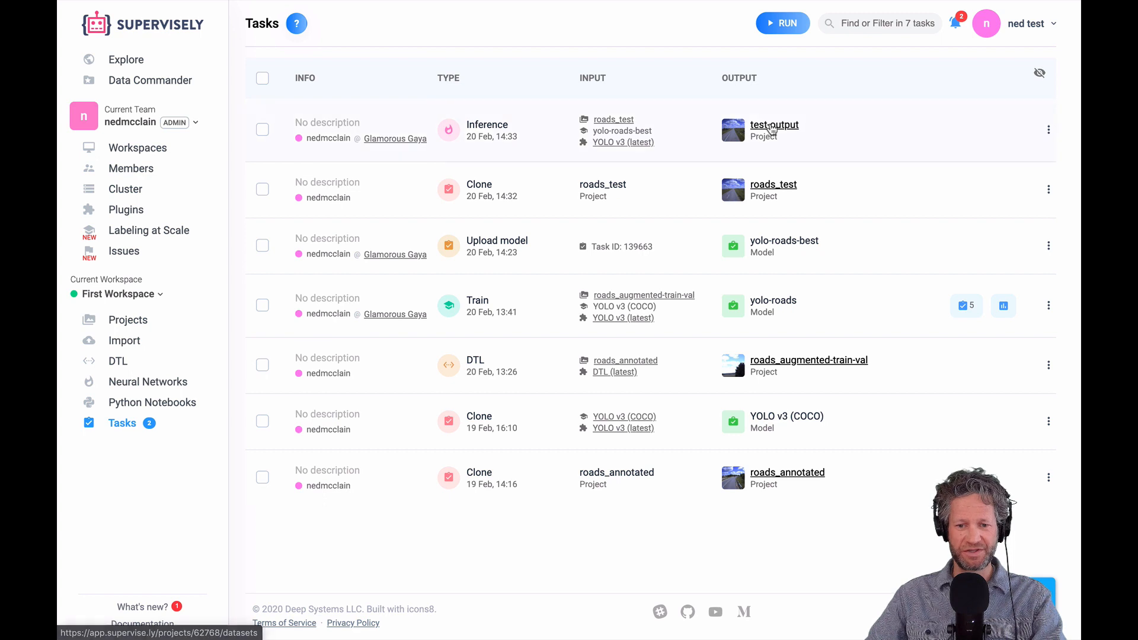
Step: Open test-output's ds1 dataset and browse images 00000252, 00000255 and 00000264 for road_yolo boxes
click(772, 129)
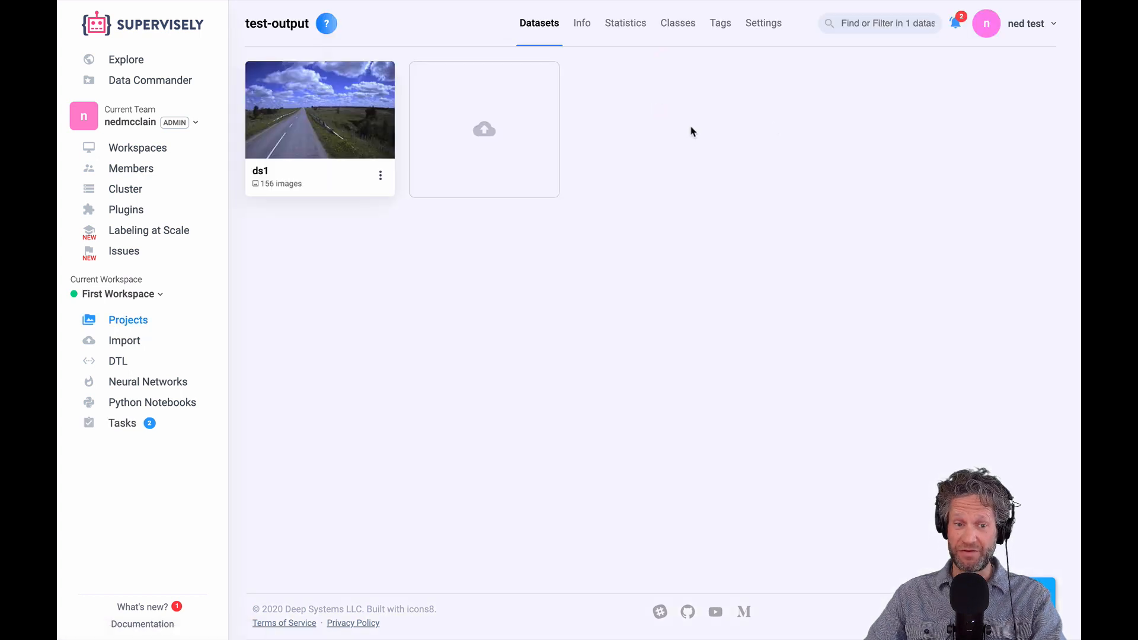
click(308, 152)
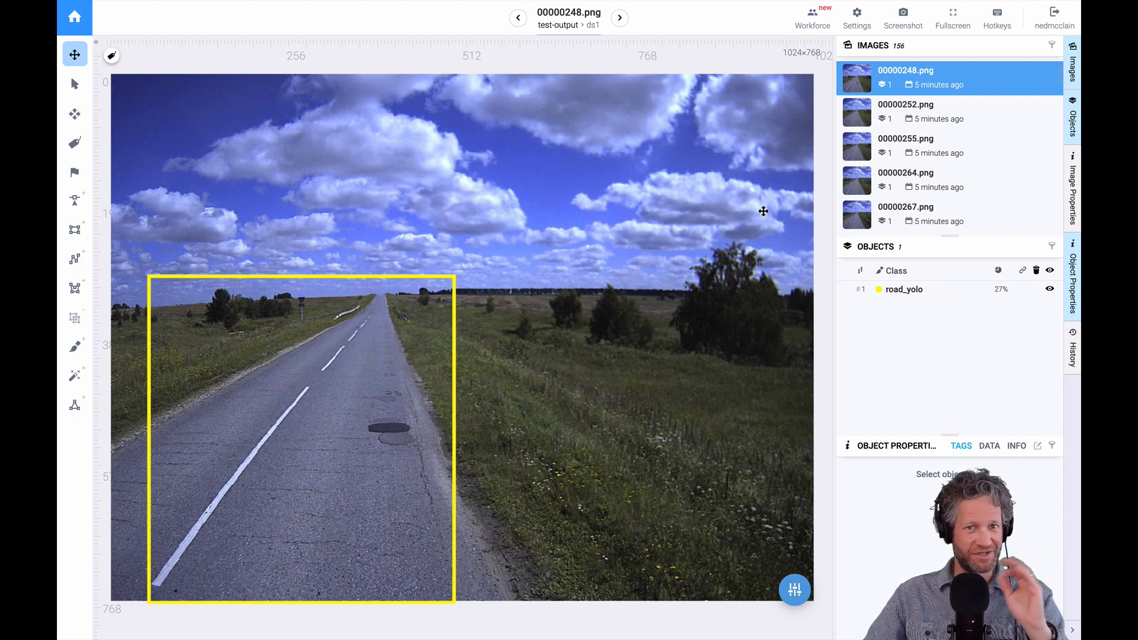
click(878, 111)
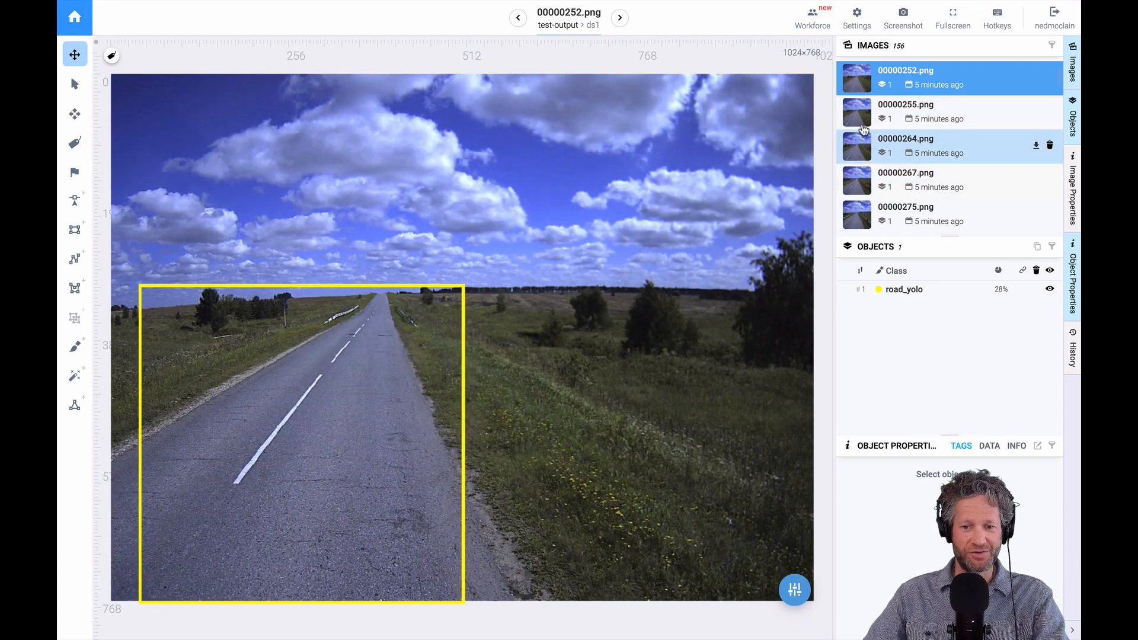
click(864, 121)
click(864, 118)
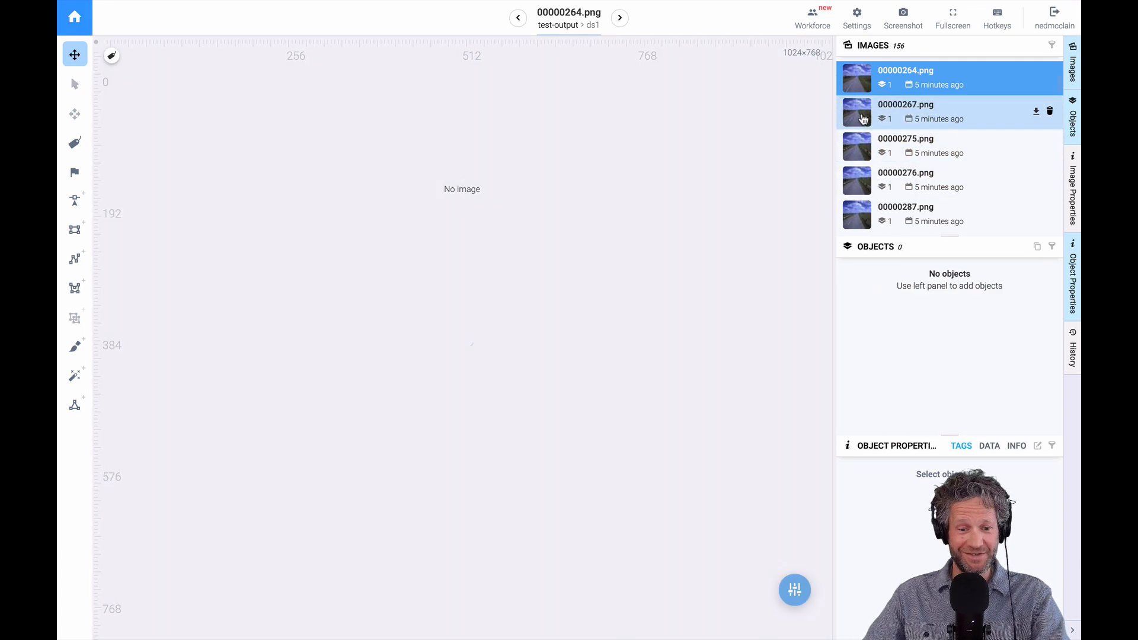